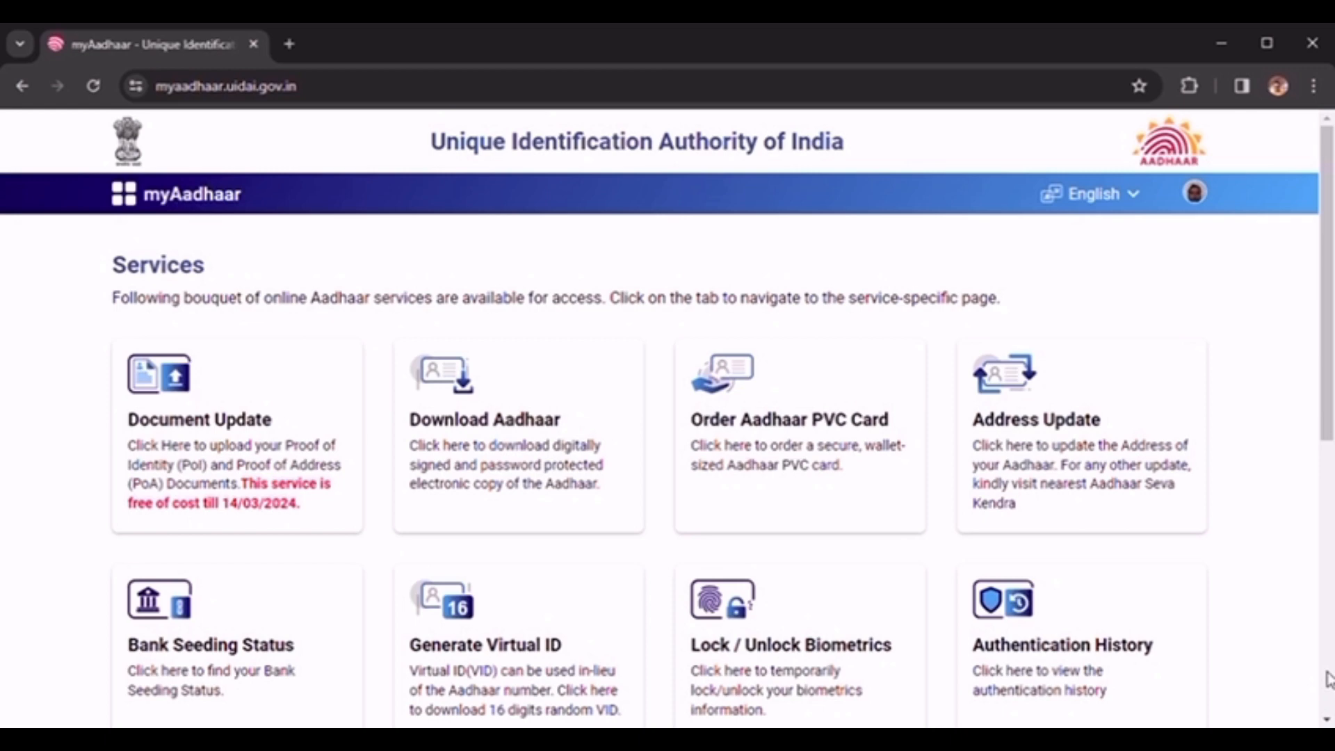
- Delete the draft-stage Aadhaar Update request, leaving only the Order Aadhaar PVC Card request
{"action": "scroll", "coordinate": [1327, 679], "scroll_direction": "down", "scroll_amount": 8}
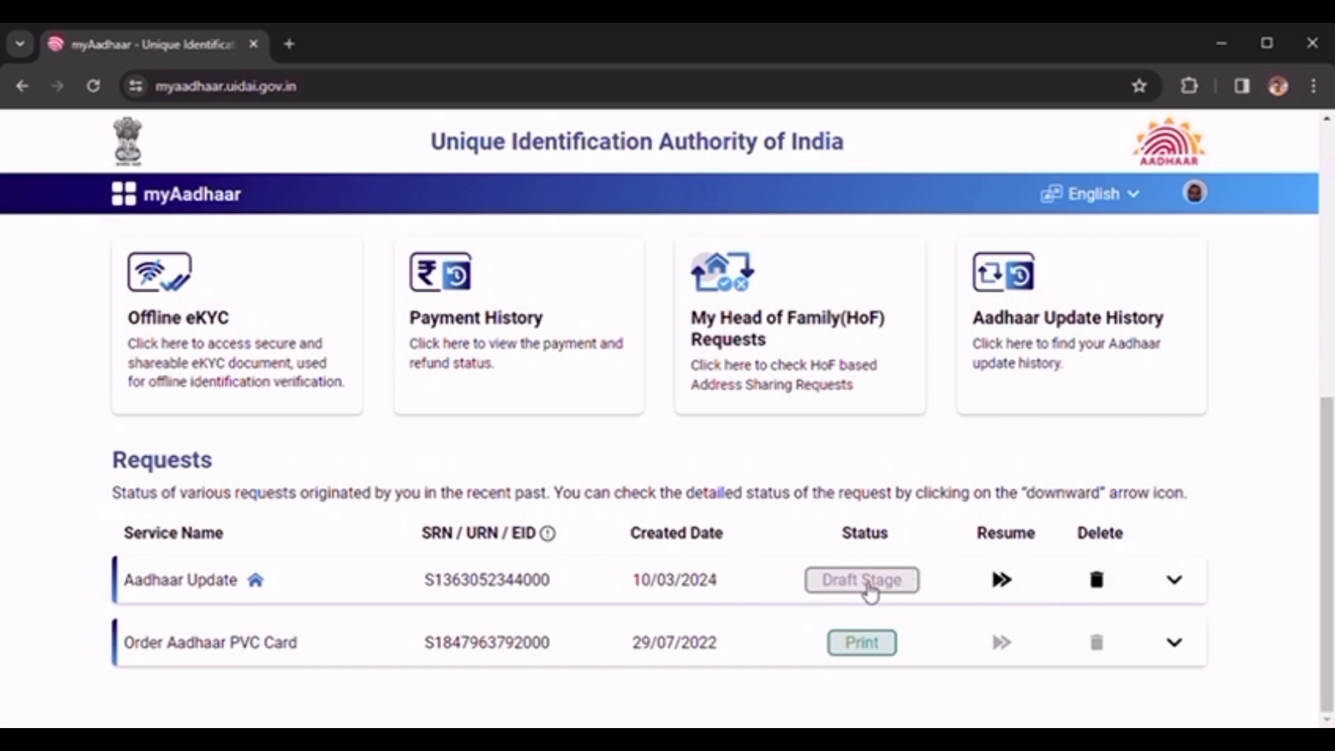
{"action": "left_click", "coordinate": [1098, 584]}
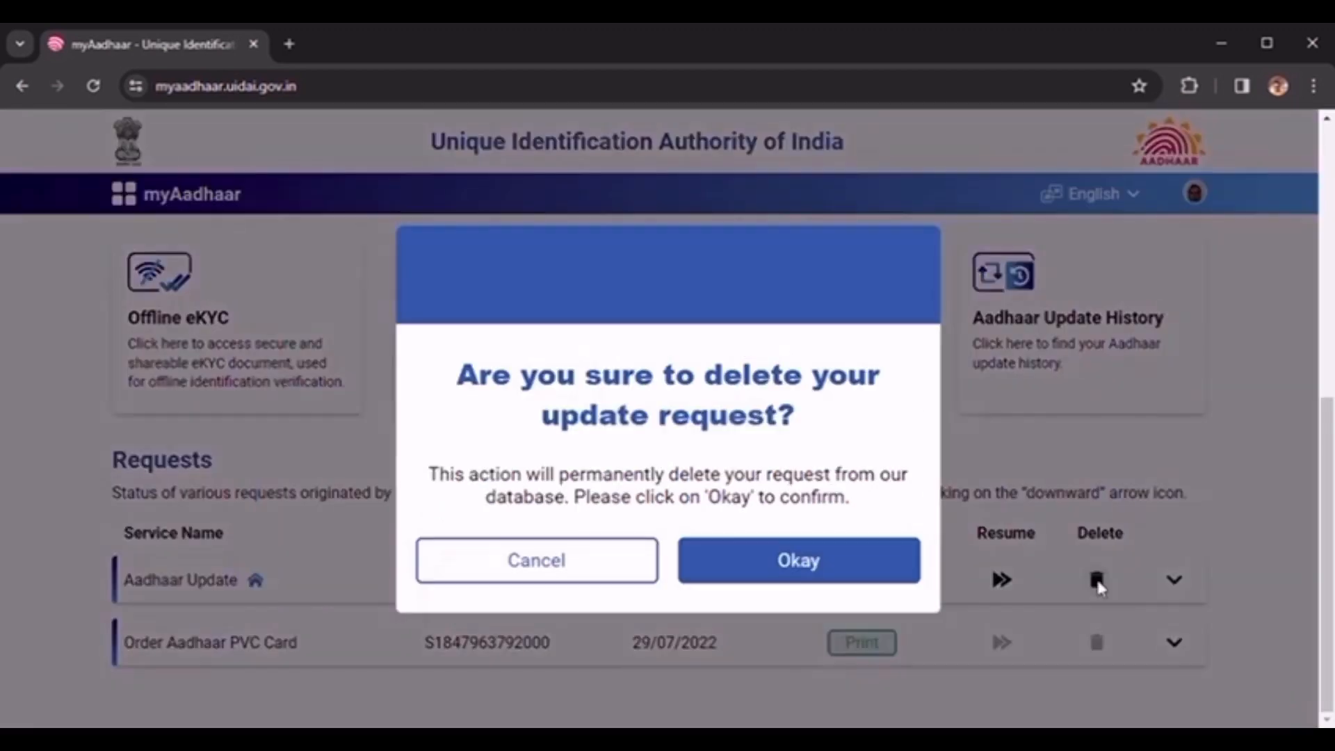
{"action": "left_click", "coordinate": [822, 550]}
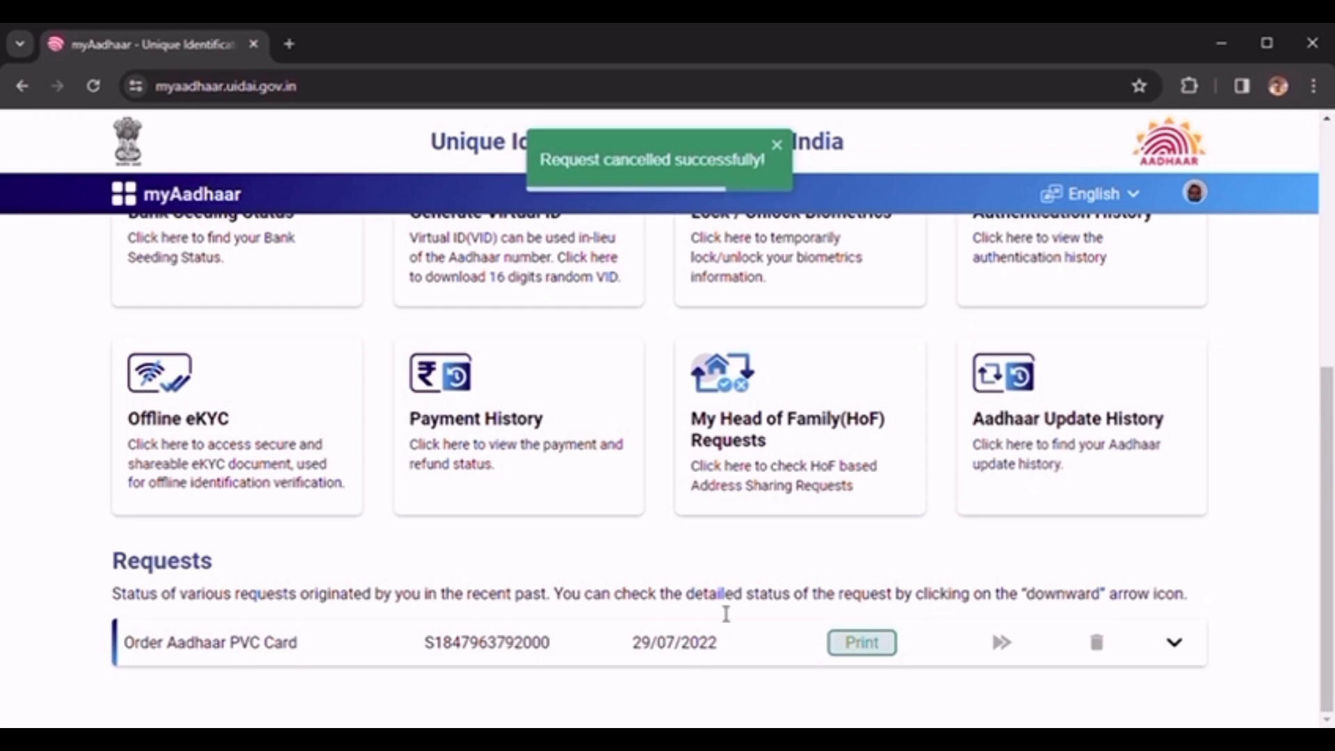
- Choose the online Address Update service and proceed past the How it Works guide
{"action": "left_click", "coordinate": [1327, 193]}
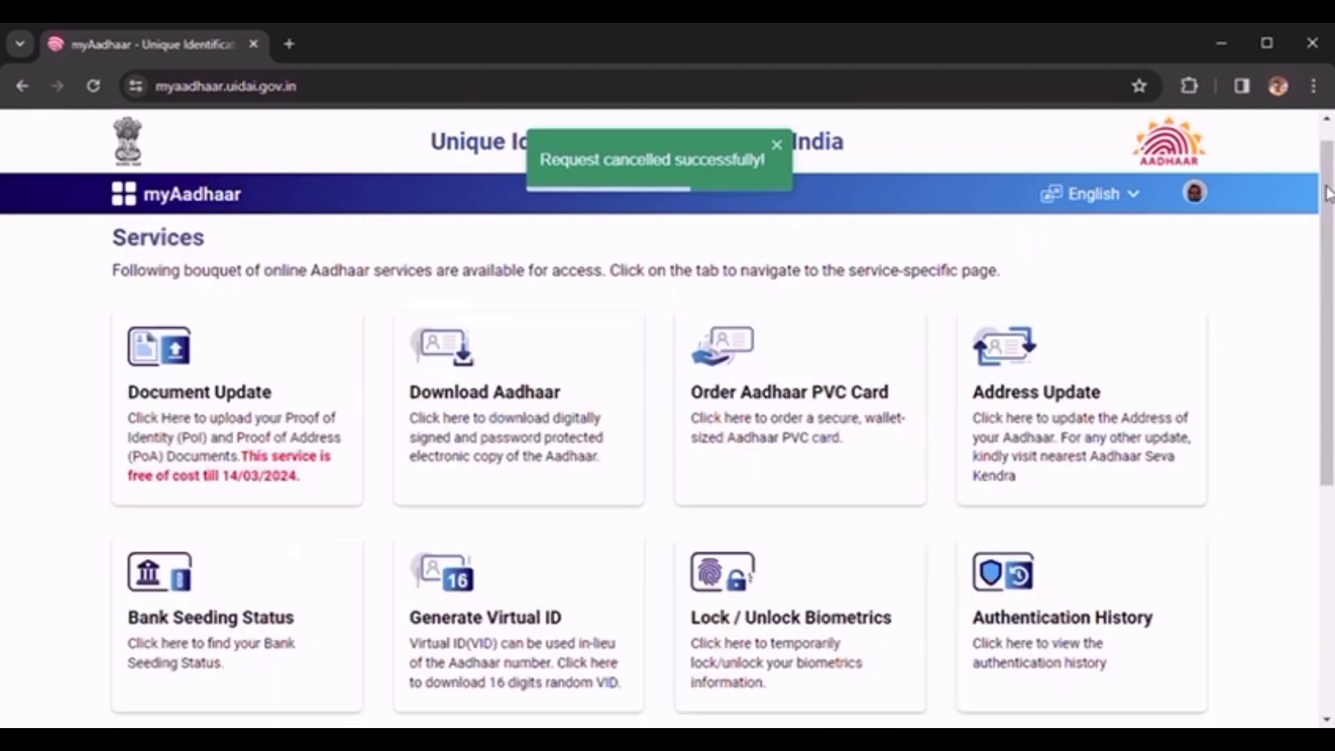
{"action": "left_click", "coordinate": [1083, 471]}
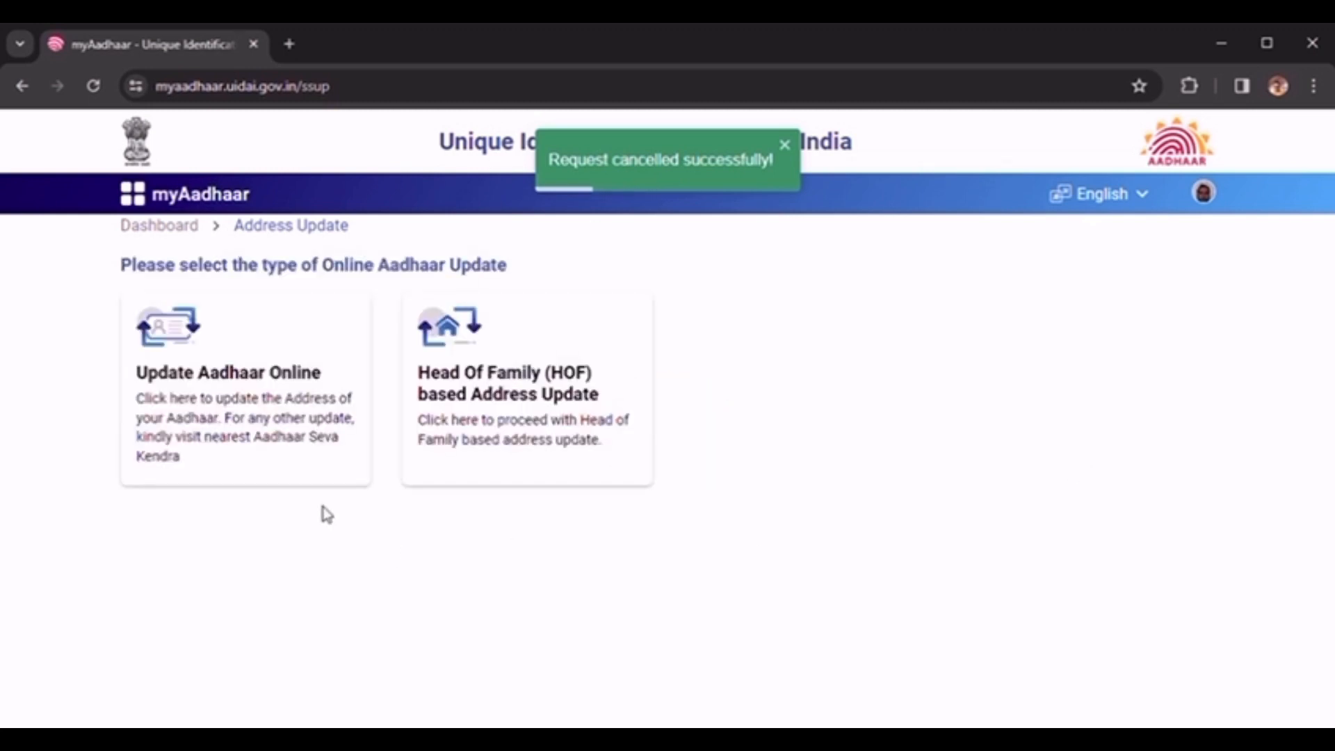
{"action": "left_click", "coordinate": [272, 399]}
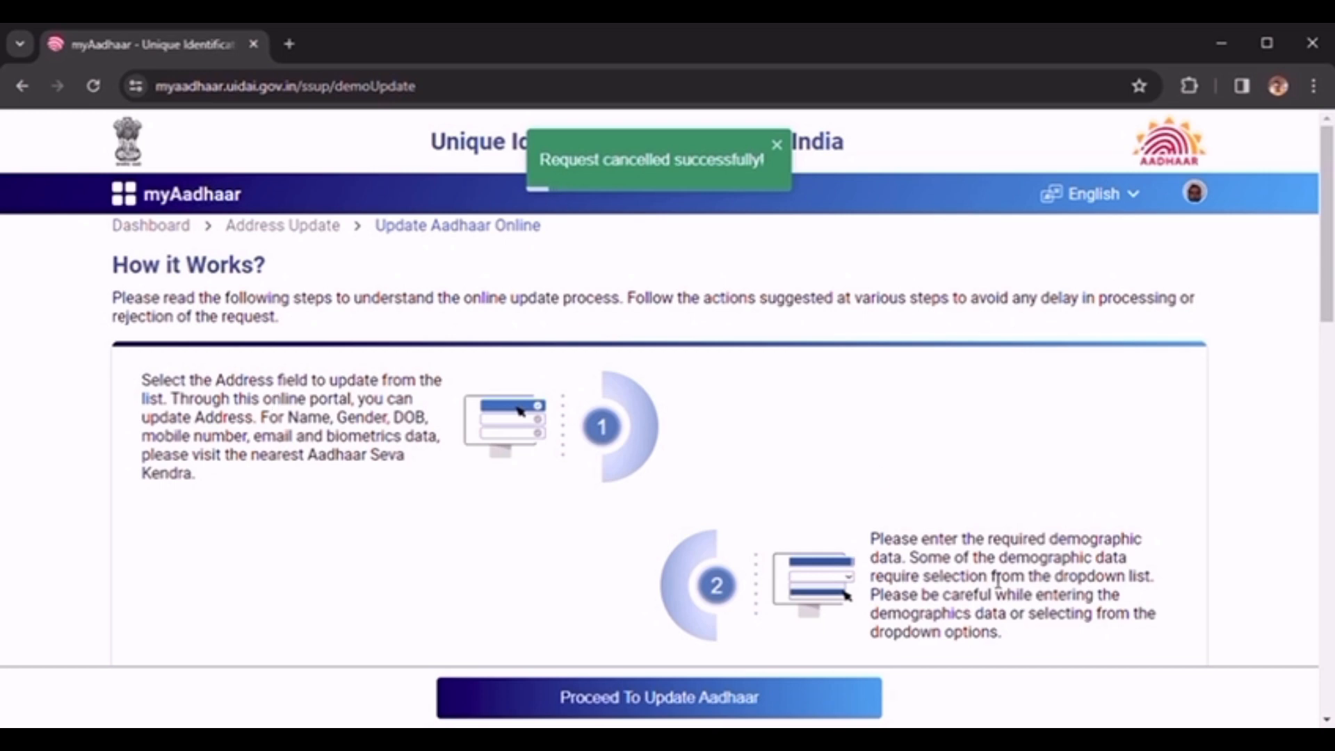
{"action": "scroll", "coordinate": [1326, 566], "scroll_direction": "down", "scroll_amount": 1}
{"action": "scroll", "coordinate": [1326, 567], "scroll_direction": "down", "scroll_amount": 10}
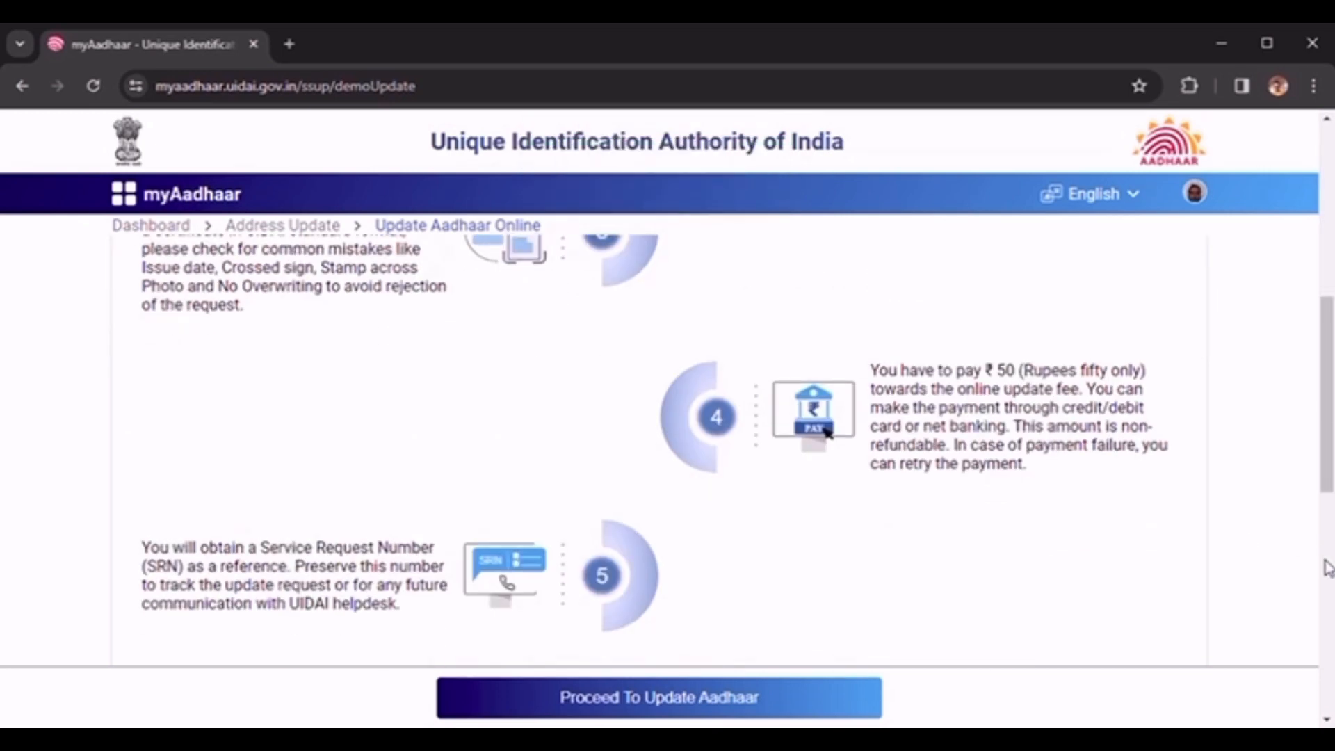
{"action": "scroll", "coordinate": [1326, 709], "scroll_direction": "down", "scroll_amount": 2}
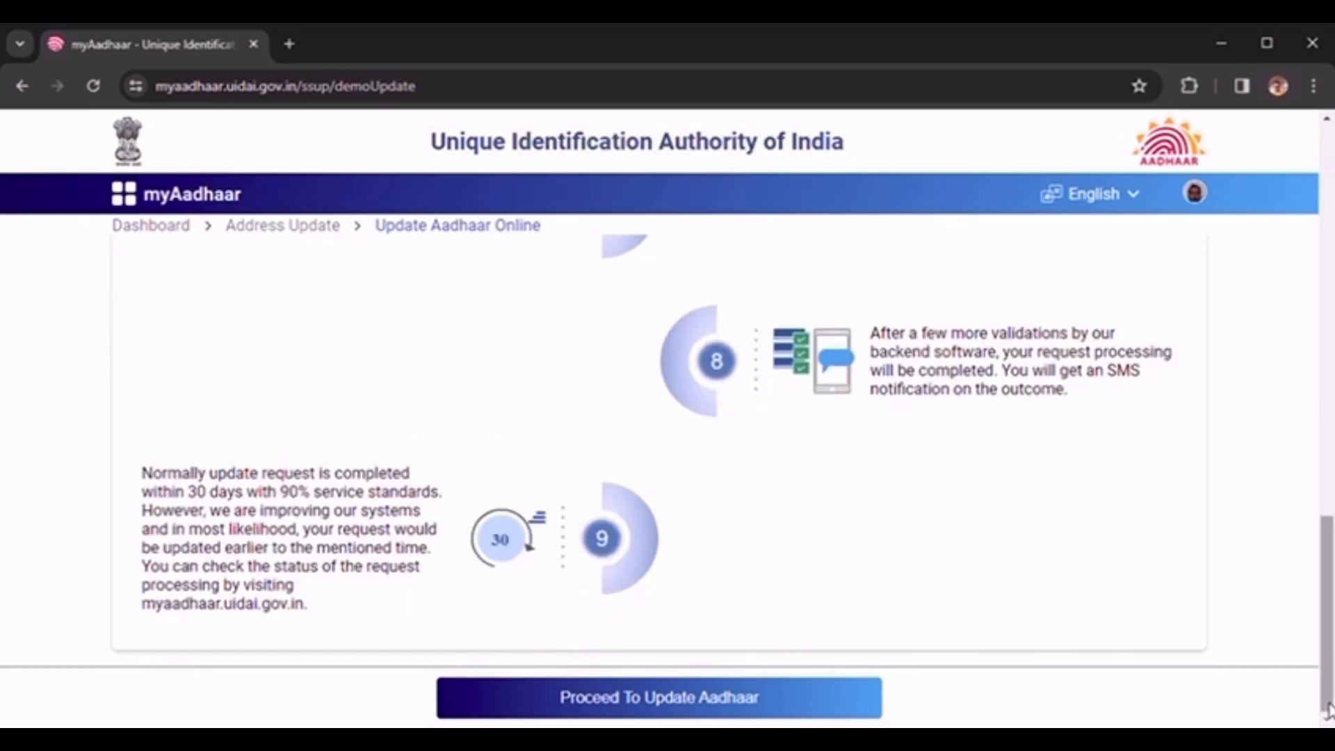
{"action": "left_click", "coordinate": [658, 700]}
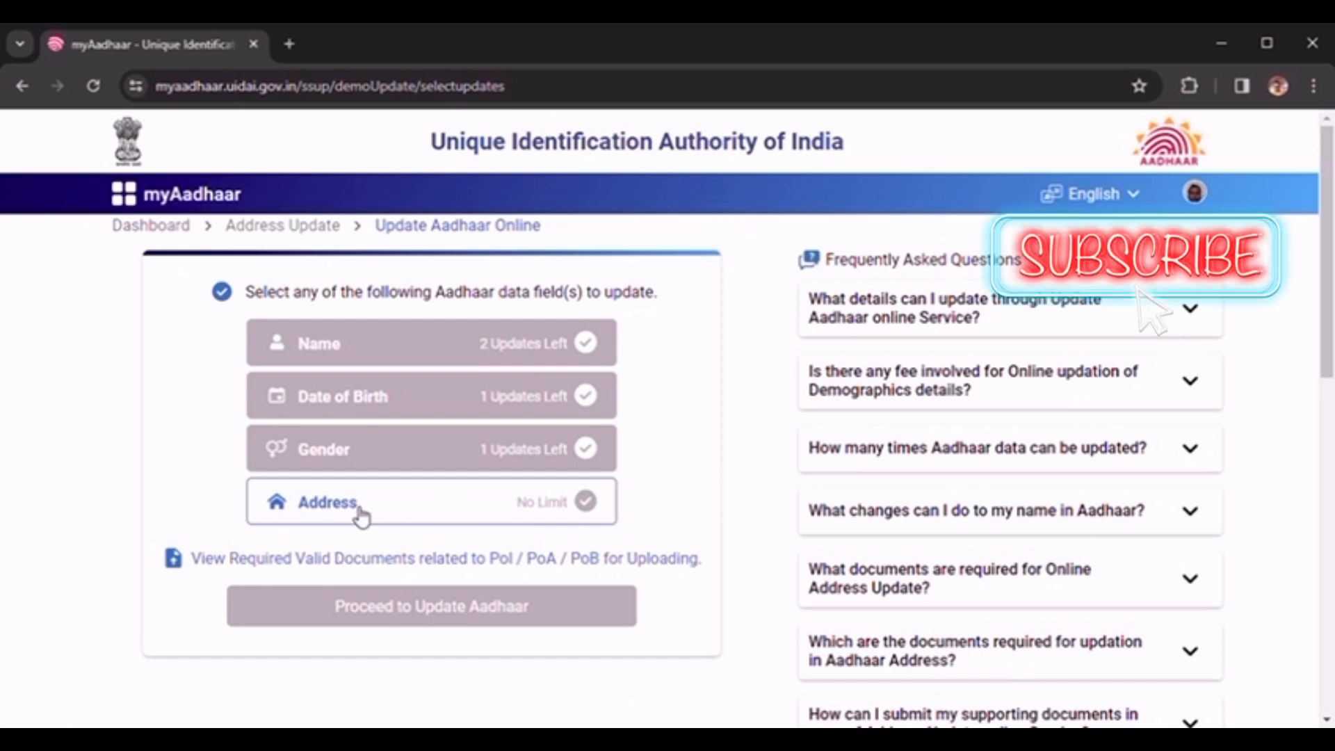
- Select Address as the field to update and bring up the empty Details to be Updated fields
{"action": "left_click", "coordinate": [361, 515]}
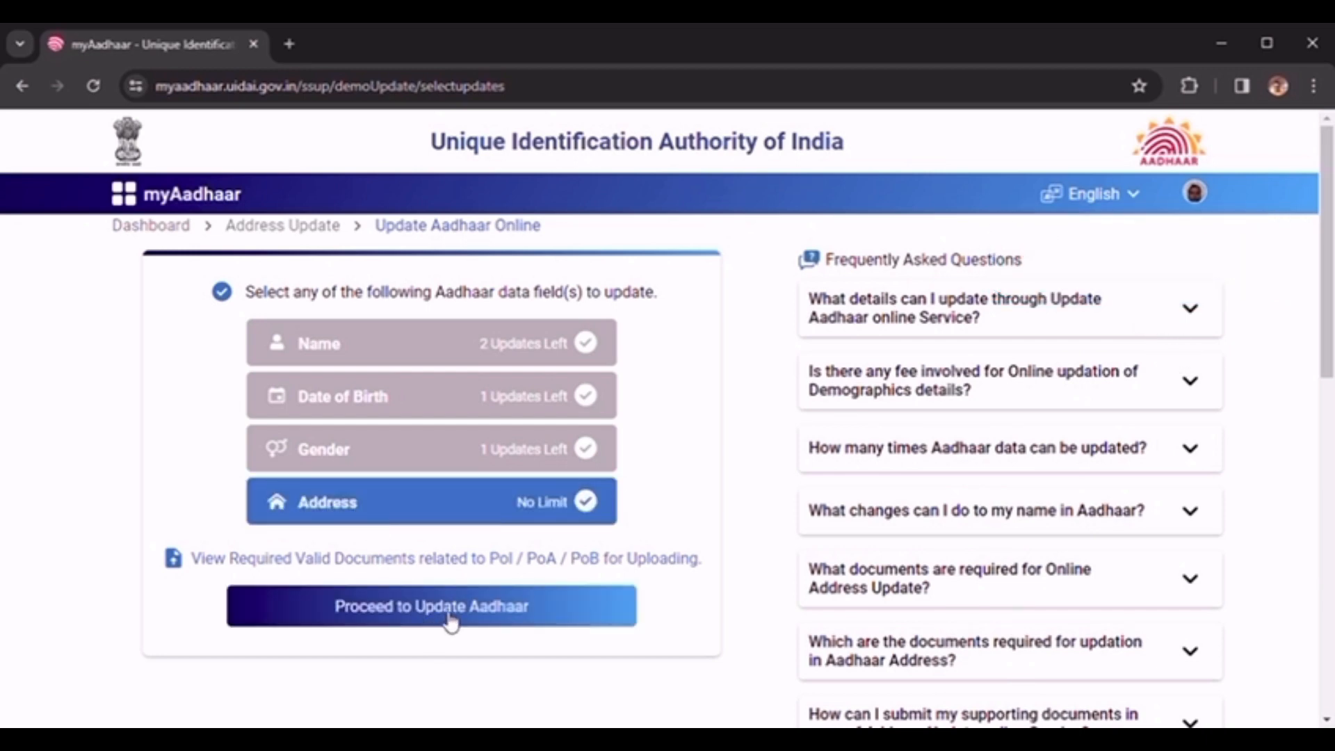
{"action": "left_click", "coordinate": [448, 620]}
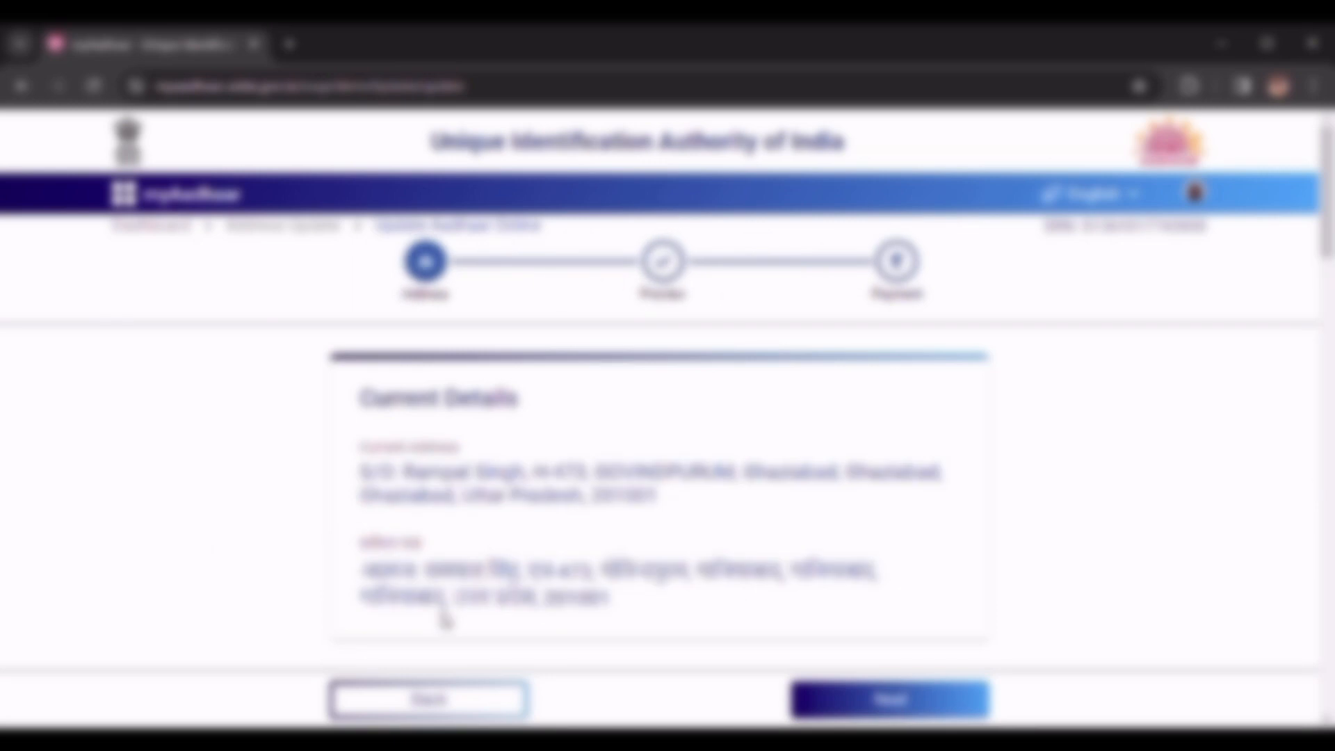
{"action": "scroll", "coordinate": [445, 618], "scroll_direction": "down", "scroll_amount": 1}
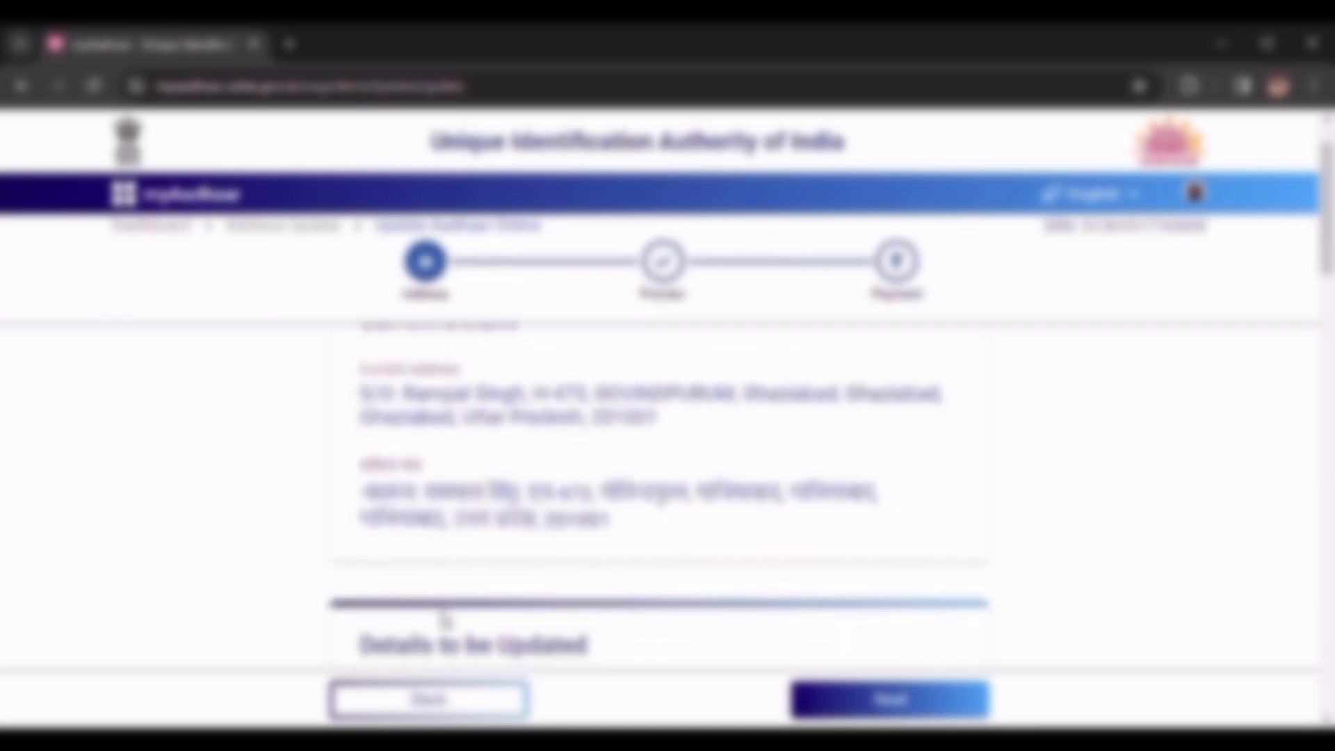
{"action": "scroll", "coordinate": [445, 619], "scroll_direction": "down", "scroll_amount": 1}
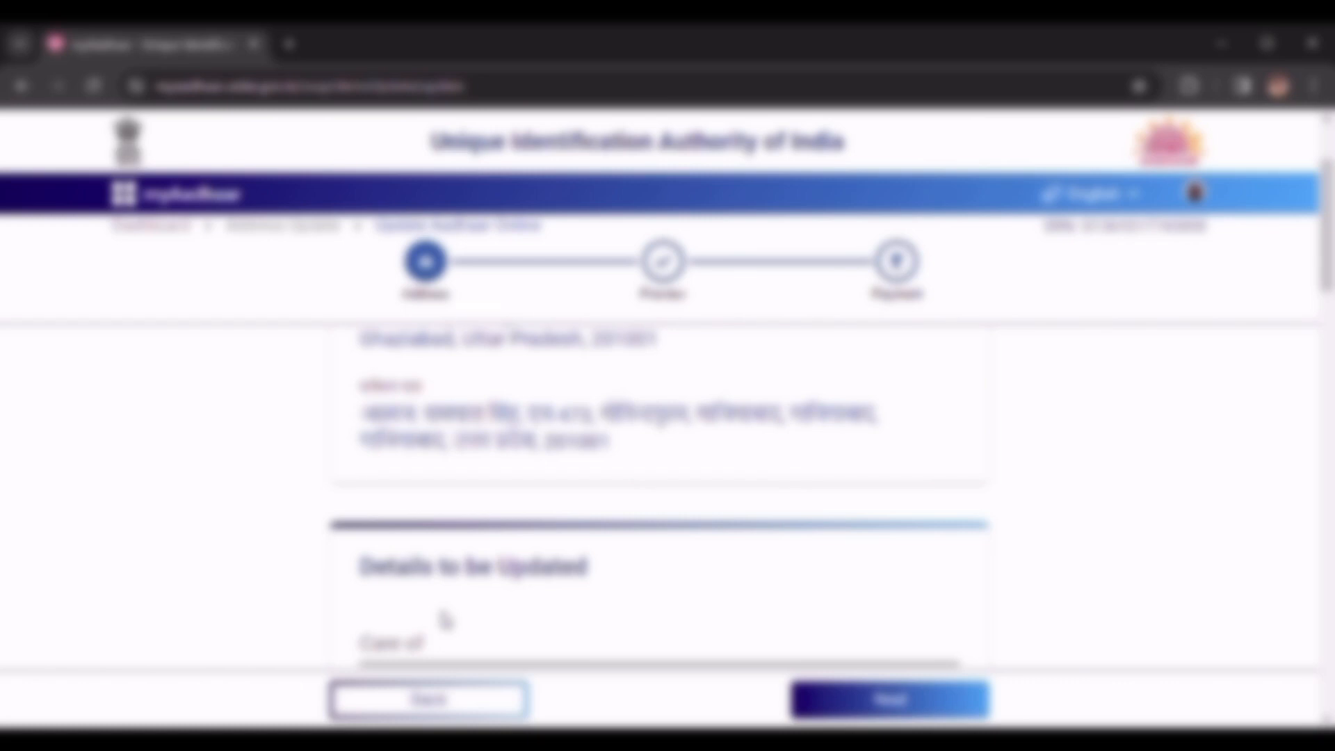
{"action": "scroll", "coordinate": [445, 618], "scroll_direction": "down", "scroll_amount": 1}
{"action": "scroll", "coordinate": [445, 619], "scroll_direction": "down", "scroll_amount": 2}
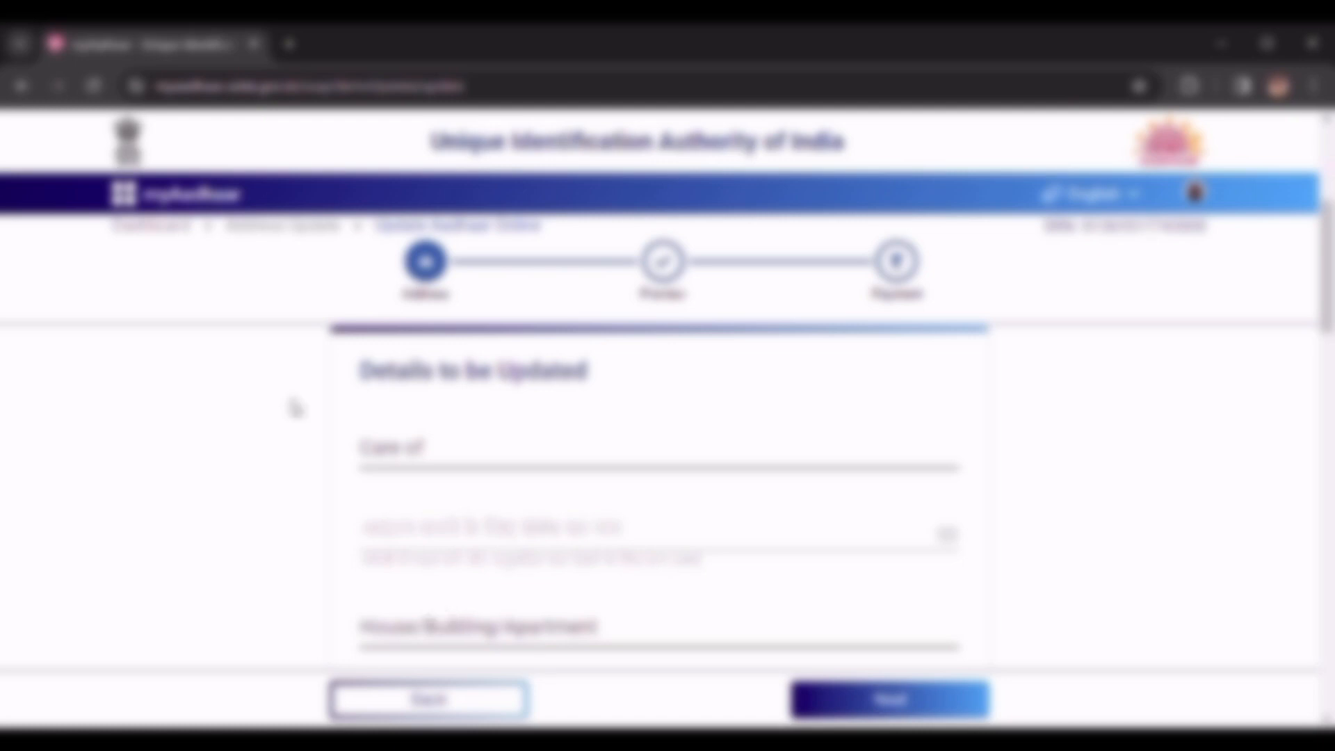
- Enter the Care of person's name, with its Hindi version filled automatically
{"action": "left_click", "coordinate": [447, 465]}
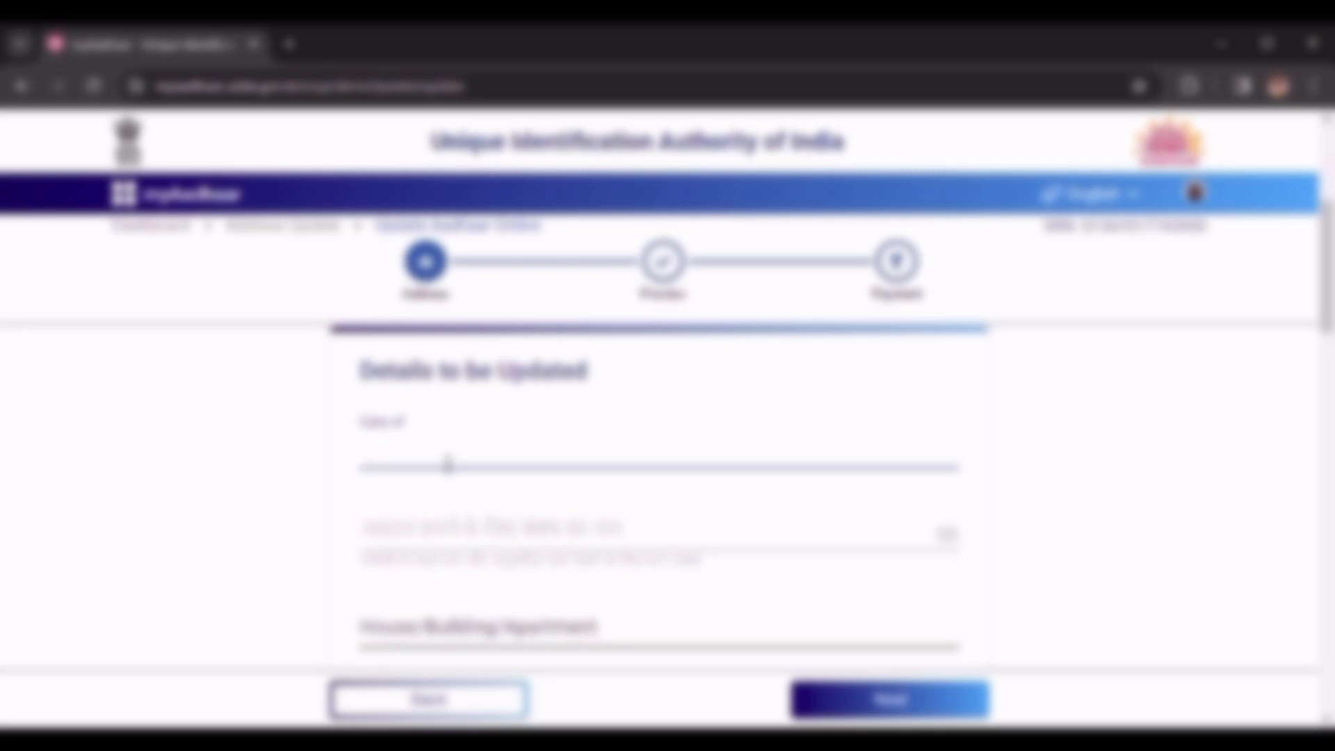
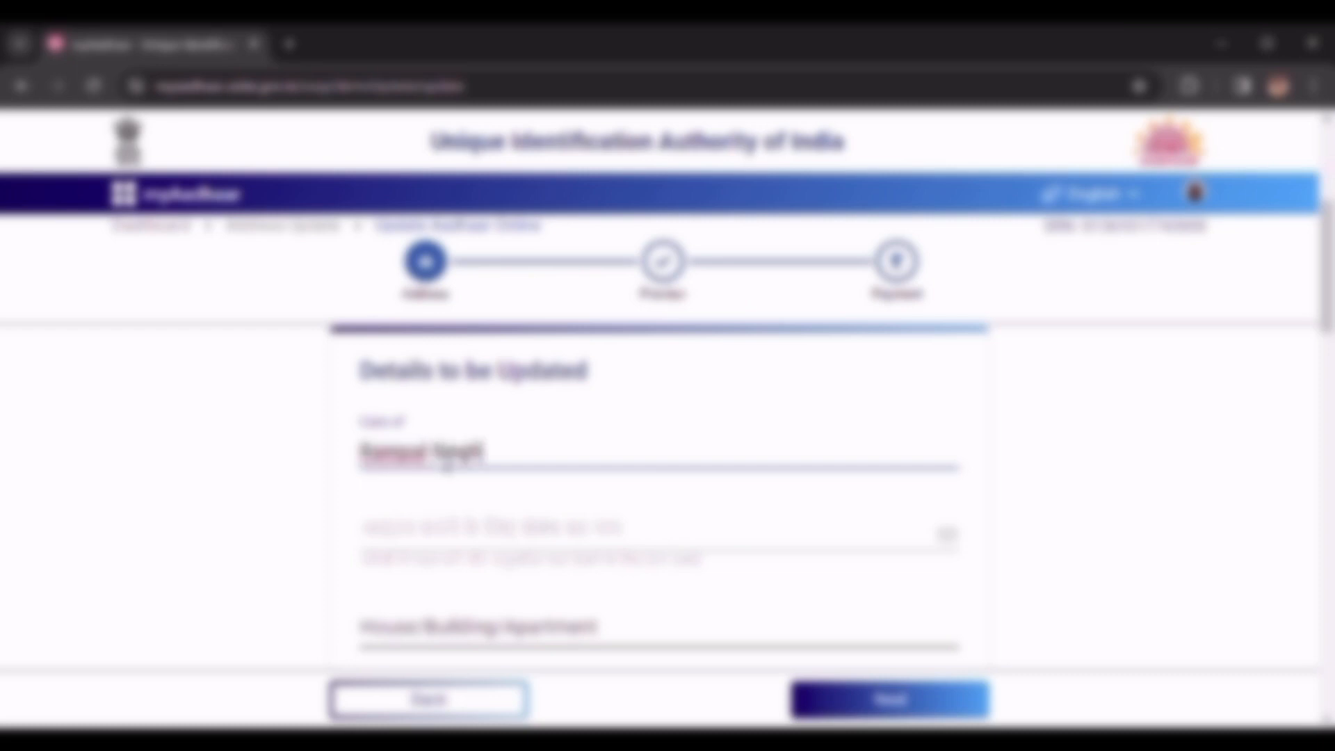
{"action": "left_click", "coordinate": [823, 552]}
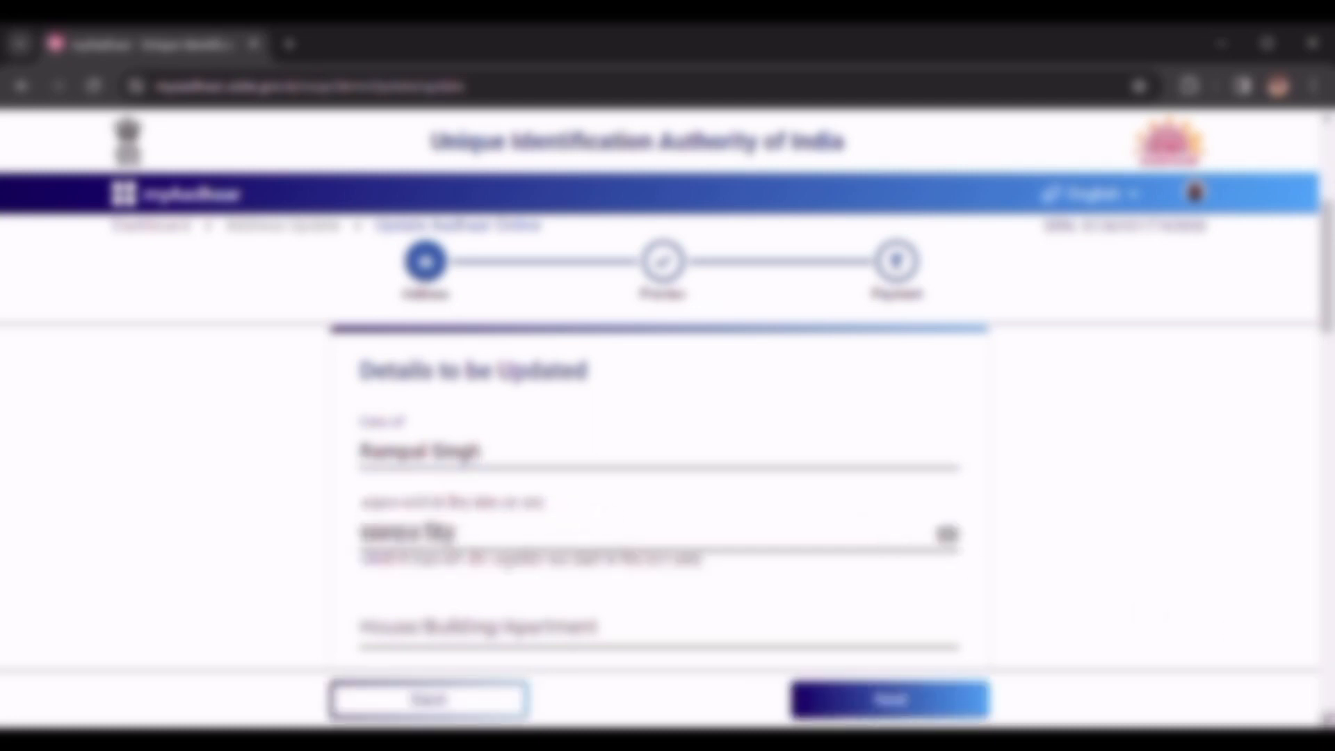
{"action": "scroll", "coordinate": [659, 494], "scroll_direction": "down", "scroll_amount": 2}
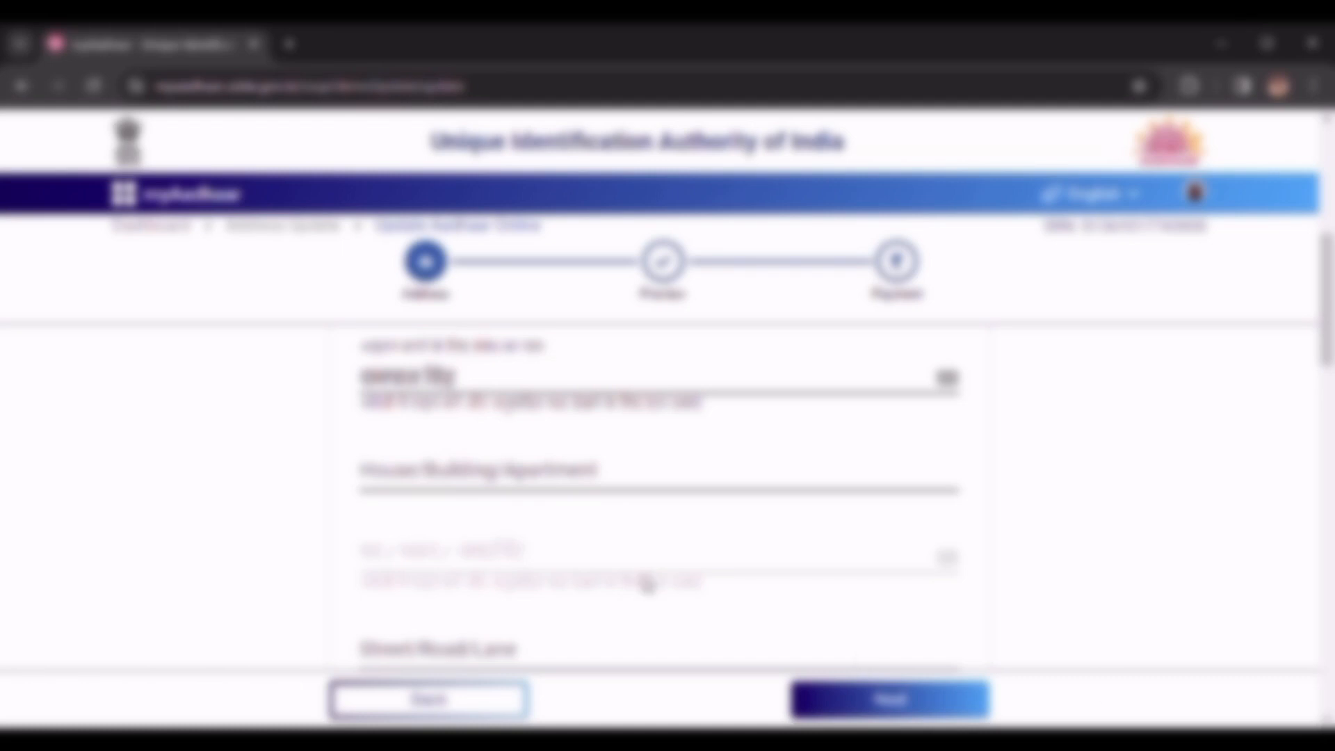
- Enter the flat number, tower and avenue in the House/Building/Apartment field
{"action": "left_click", "coordinate": [436, 478]}
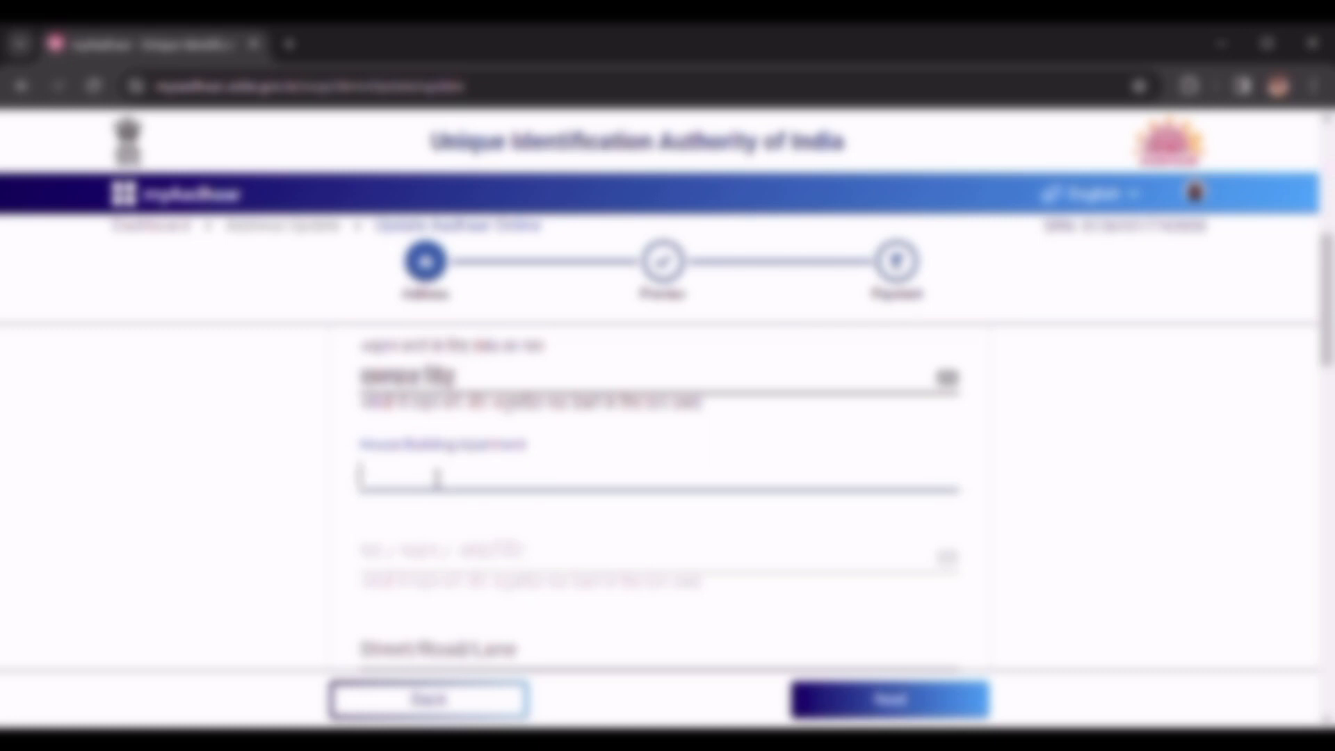
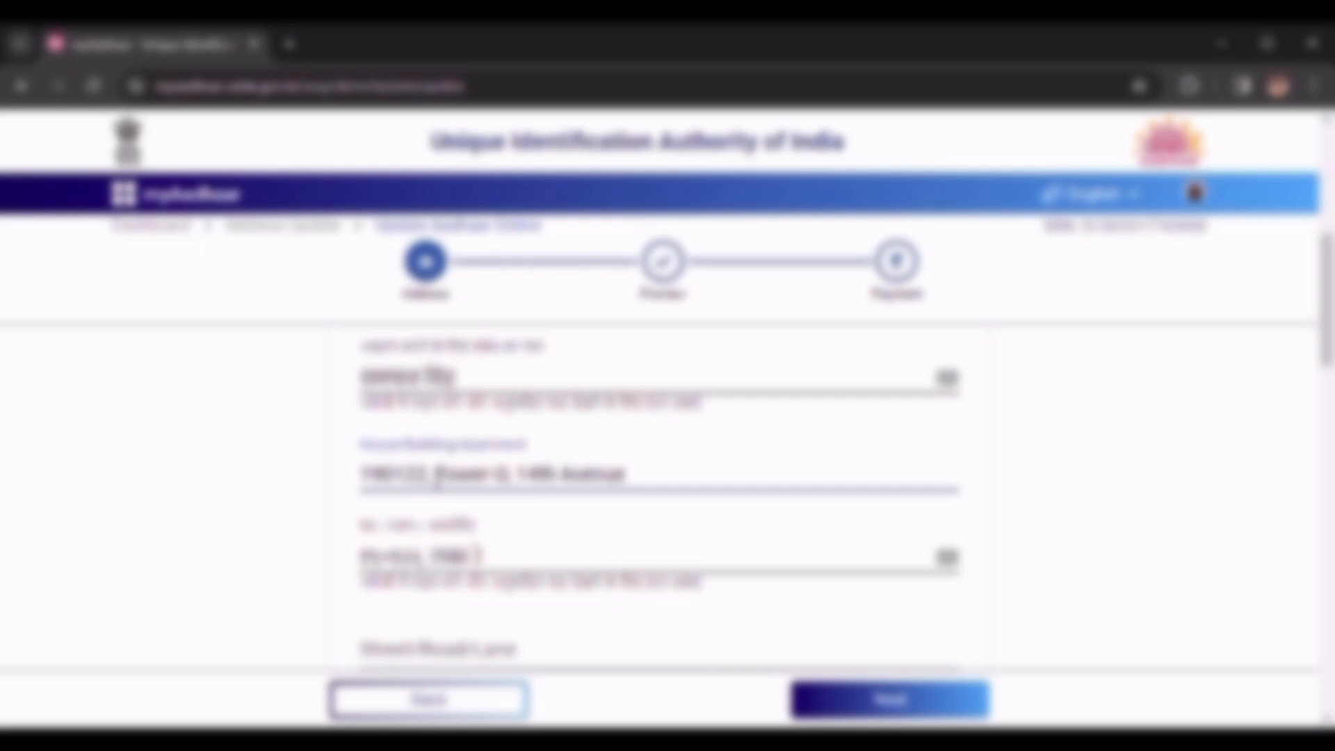
{"action": "left_click", "coordinate": [1069, 546]}
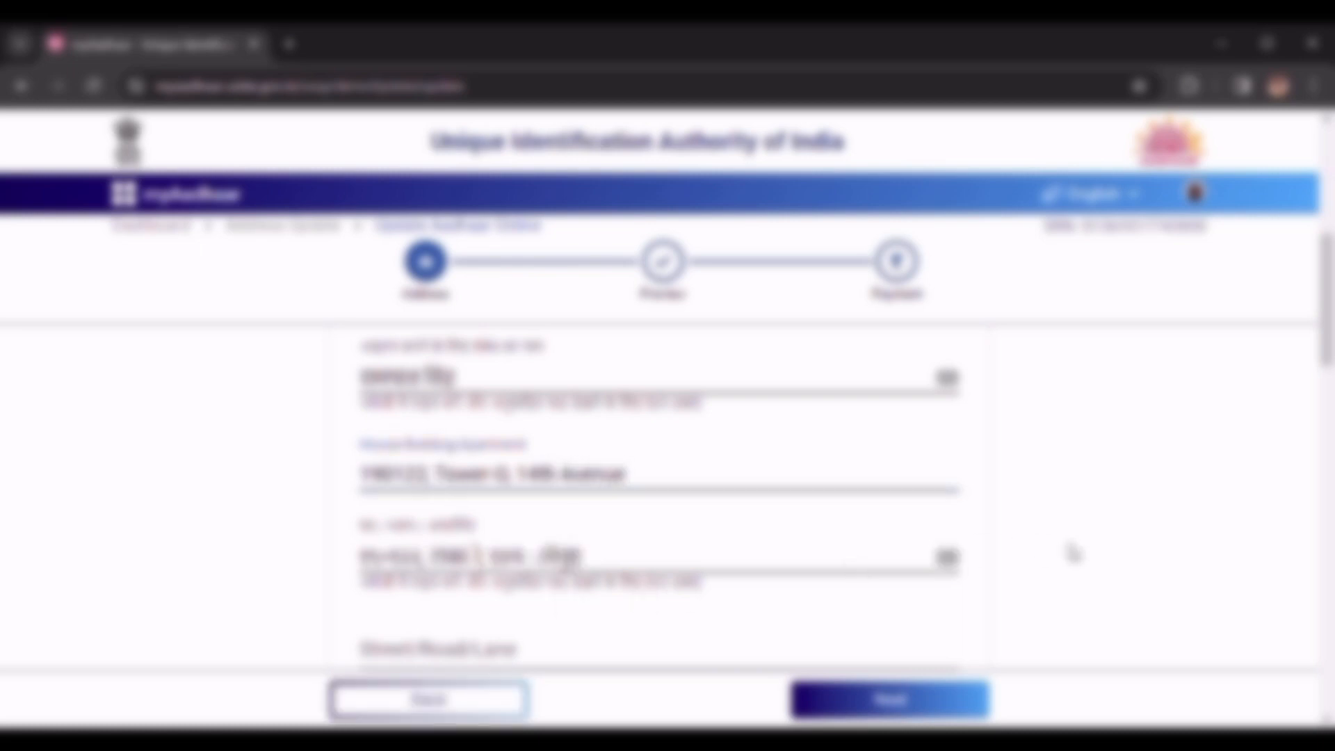
{"action": "scroll", "coordinate": [659, 487], "scroll_direction": "down", "scroll_amount": 1}
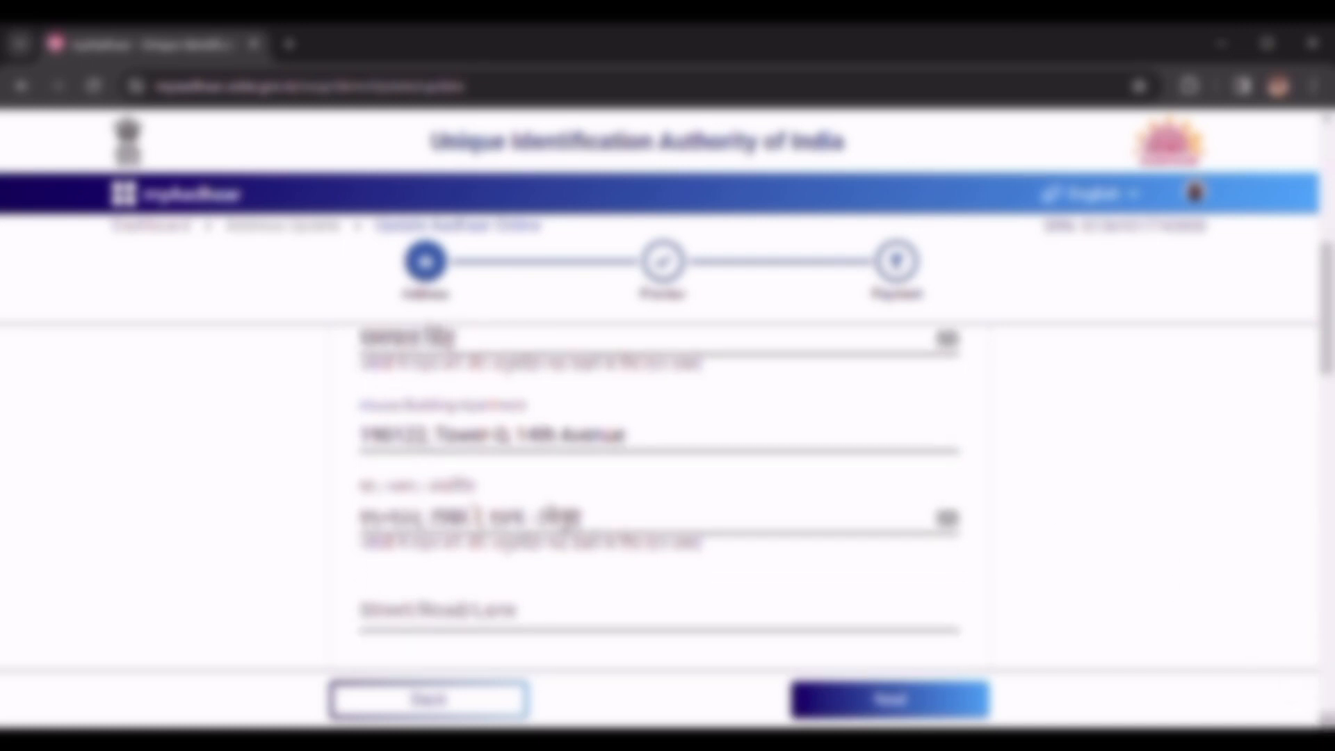
{"action": "scroll", "coordinate": [659, 487], "scroll_direction": "down", "scroll_amount": 1}
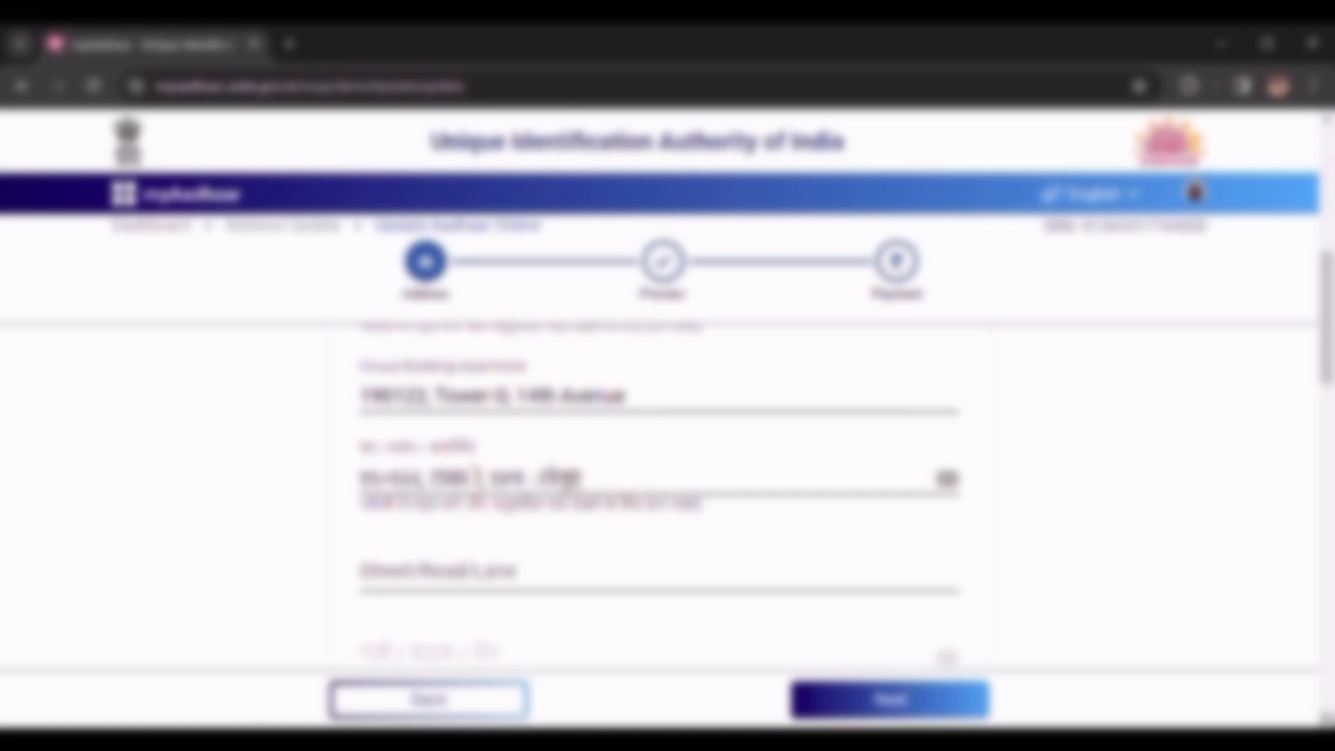
- Fill in the new address's Street/Road/Lane and Area/Locality/Sector fields
{"action": "scroll", "coordinate": [916, 595], "scroll_direction": "down", "scroll_amount": 2}
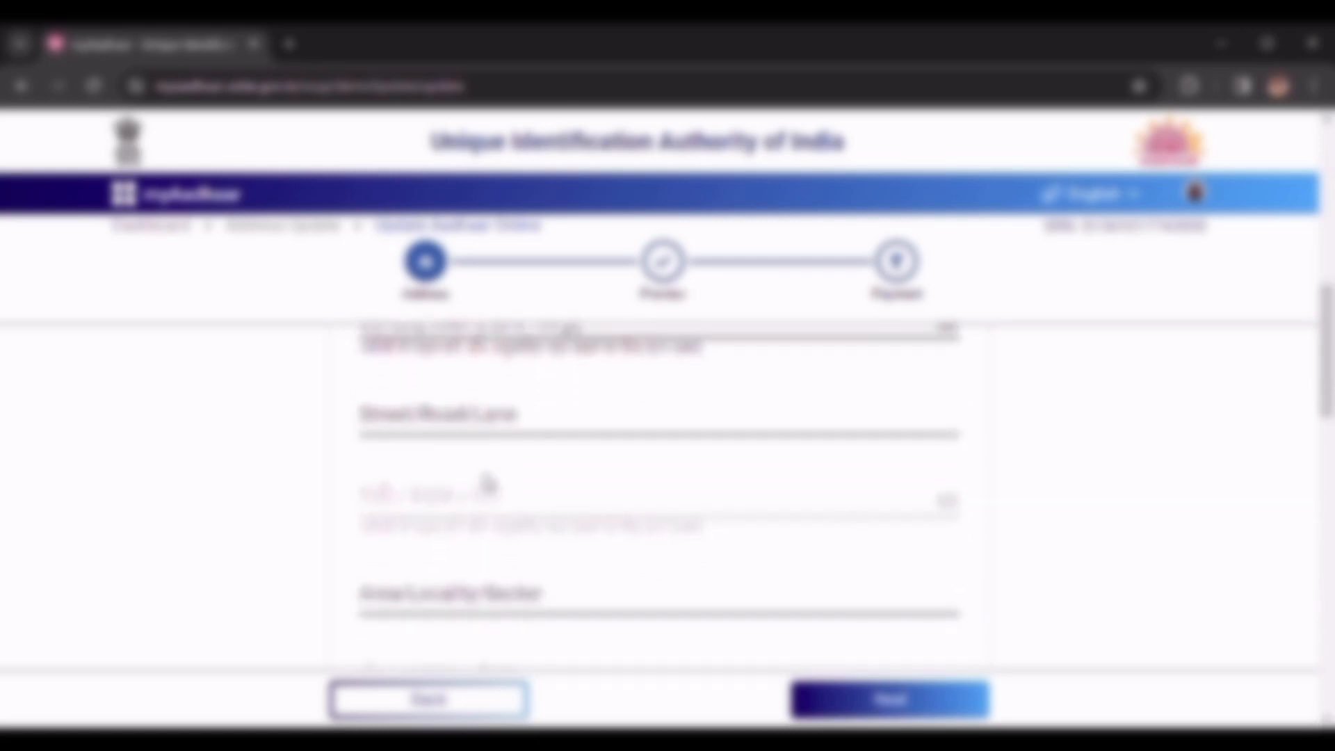
{"action": "left_click", "coordinate": [525, 422]}
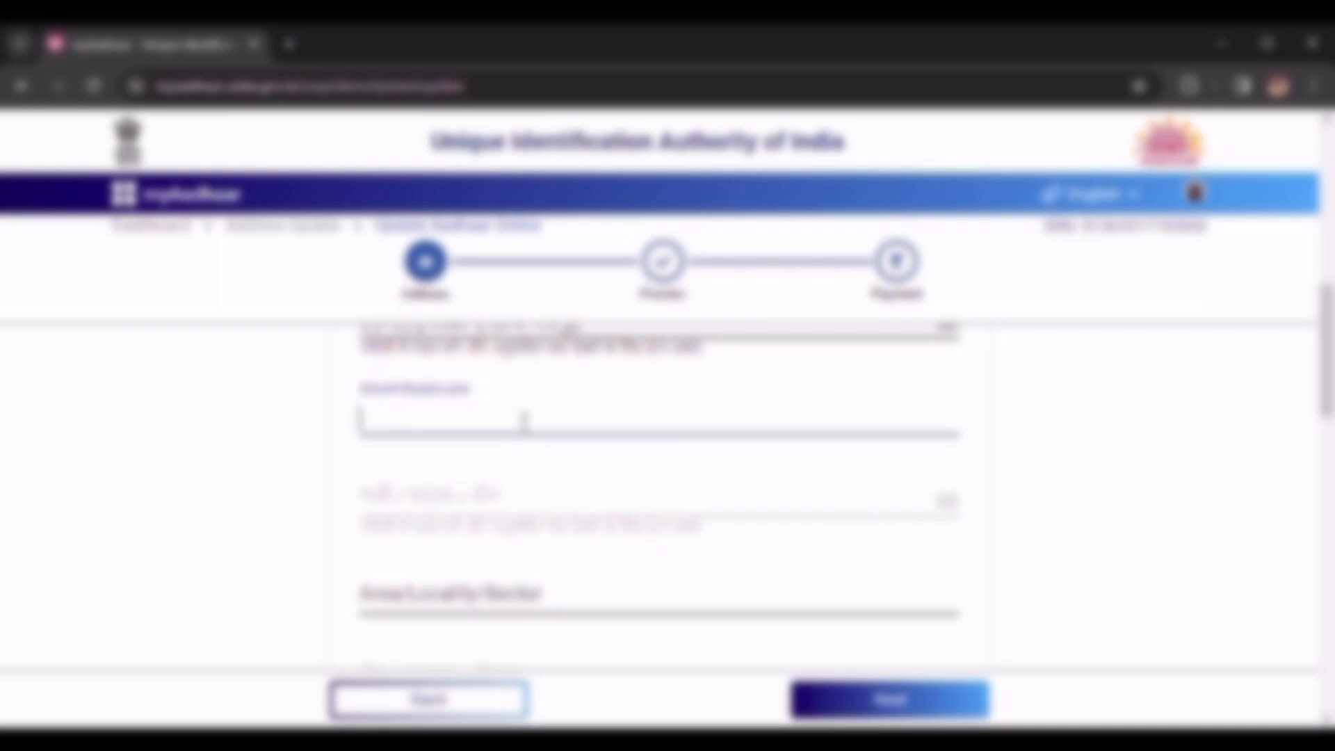
{"action": "type", "text": "GO"}
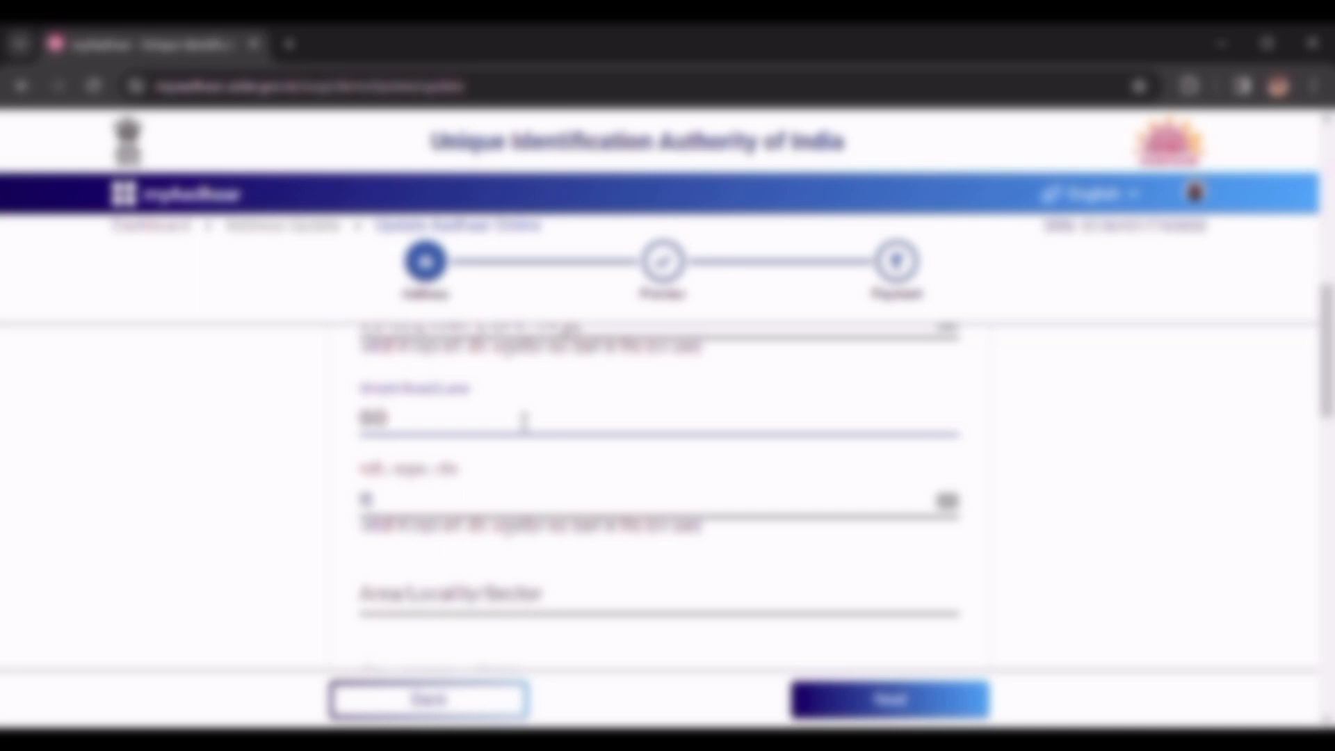
{"action": "key", "text": "BackSpace"}
{"action": "key", "text": "BackSpace"}
{"action": "left_click", "coordinate": [556, 613]}
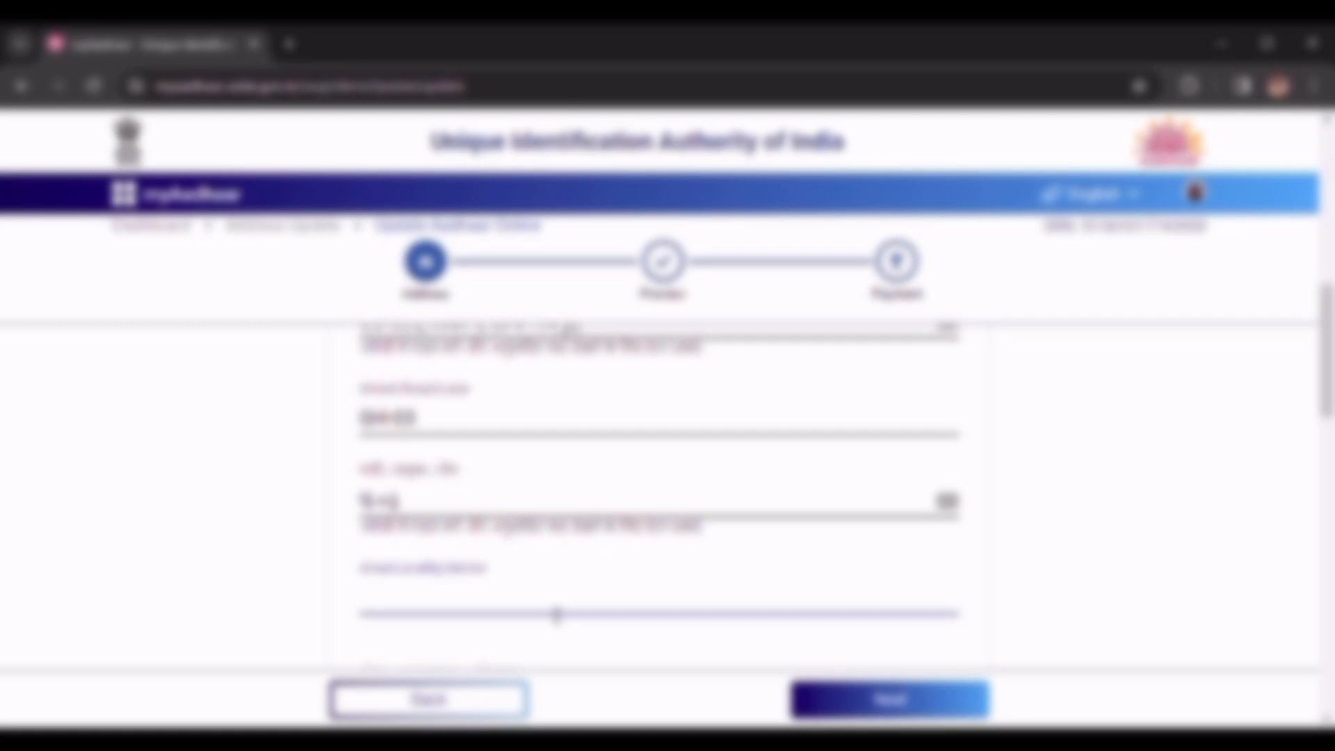
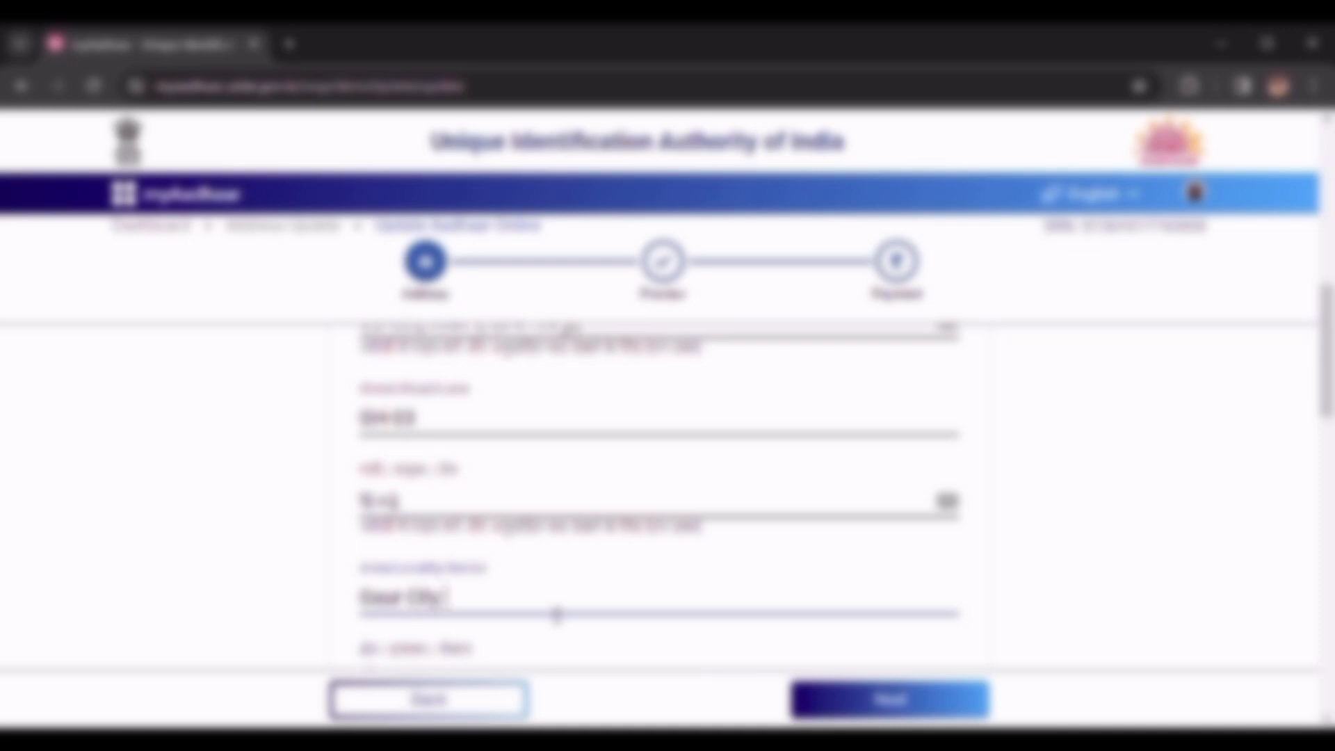
{"action": "left_click", "coordinate": [1111, 573]}
- Enter the nearby landmark in the Landmark field
{"action": "scroll", "coordinate": [1035, 580], "scroll_direction": "down", "scroll_amount": 4}
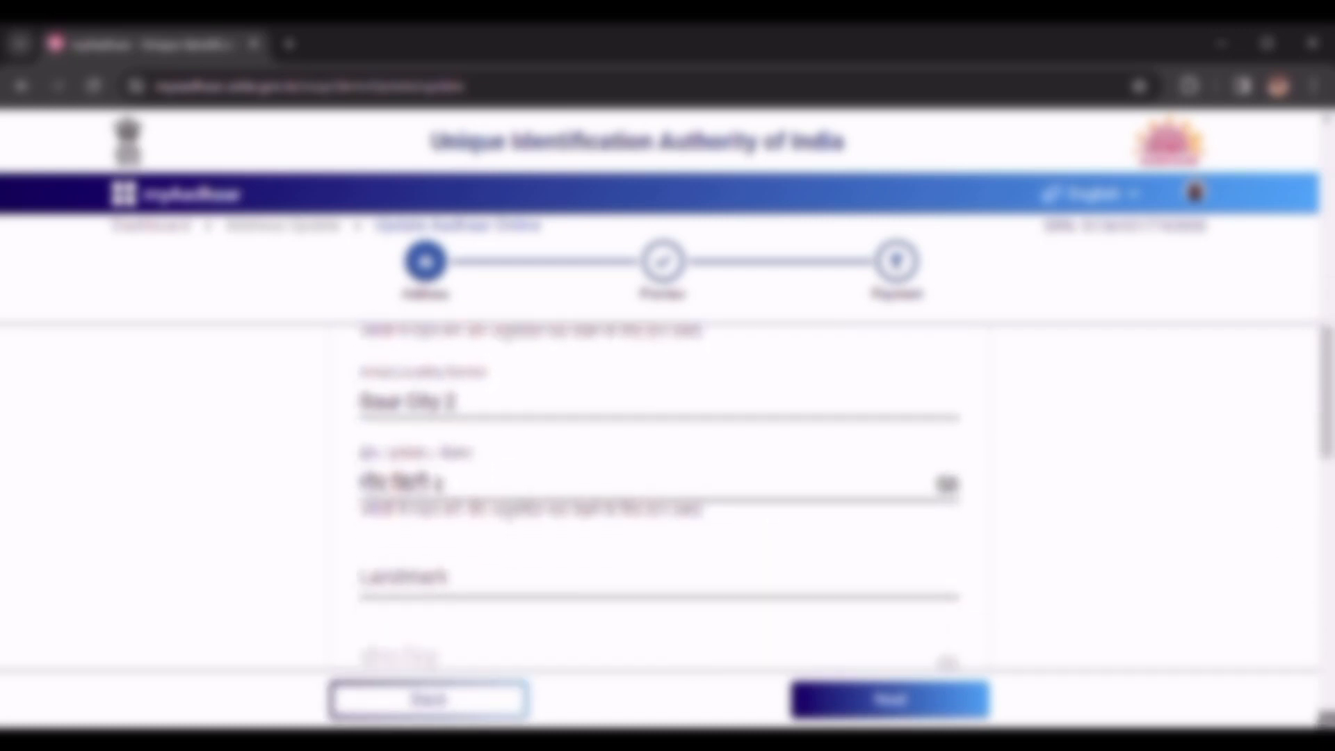
{"action": "left_click", "coordinate": [480, 515]}
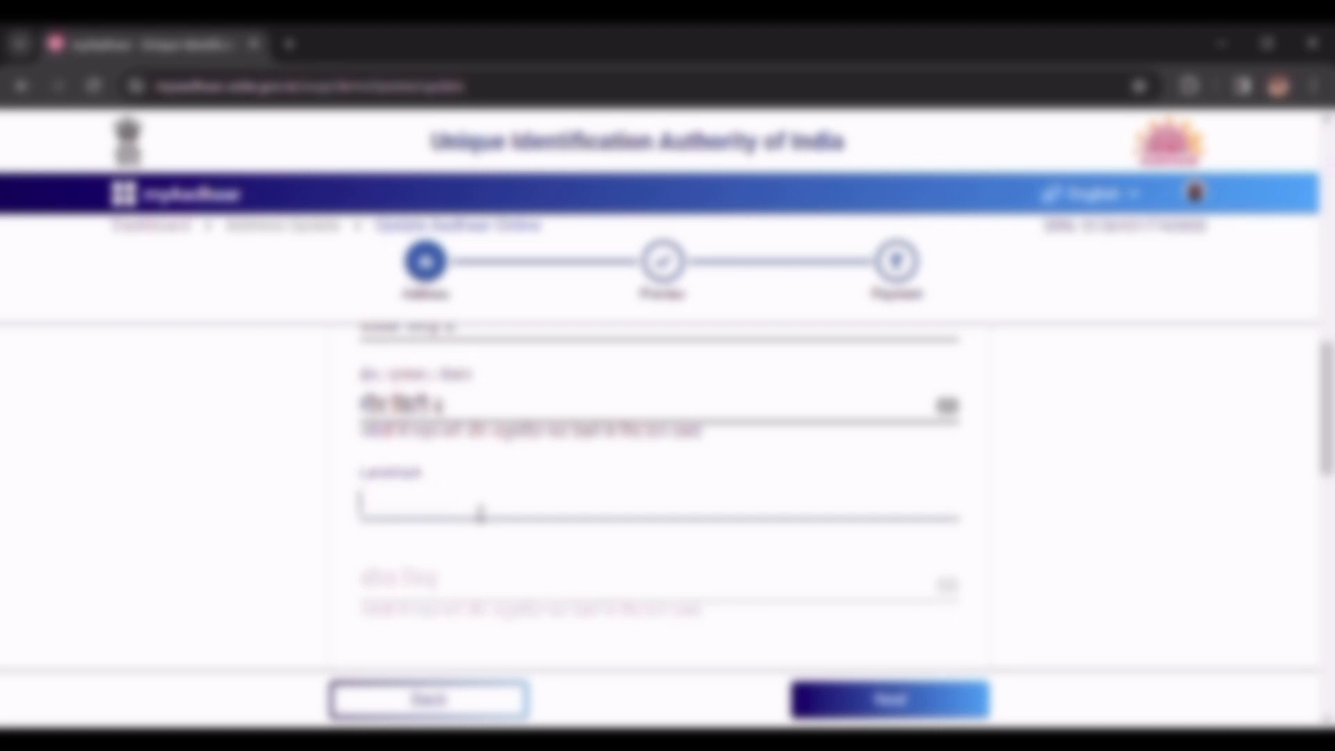
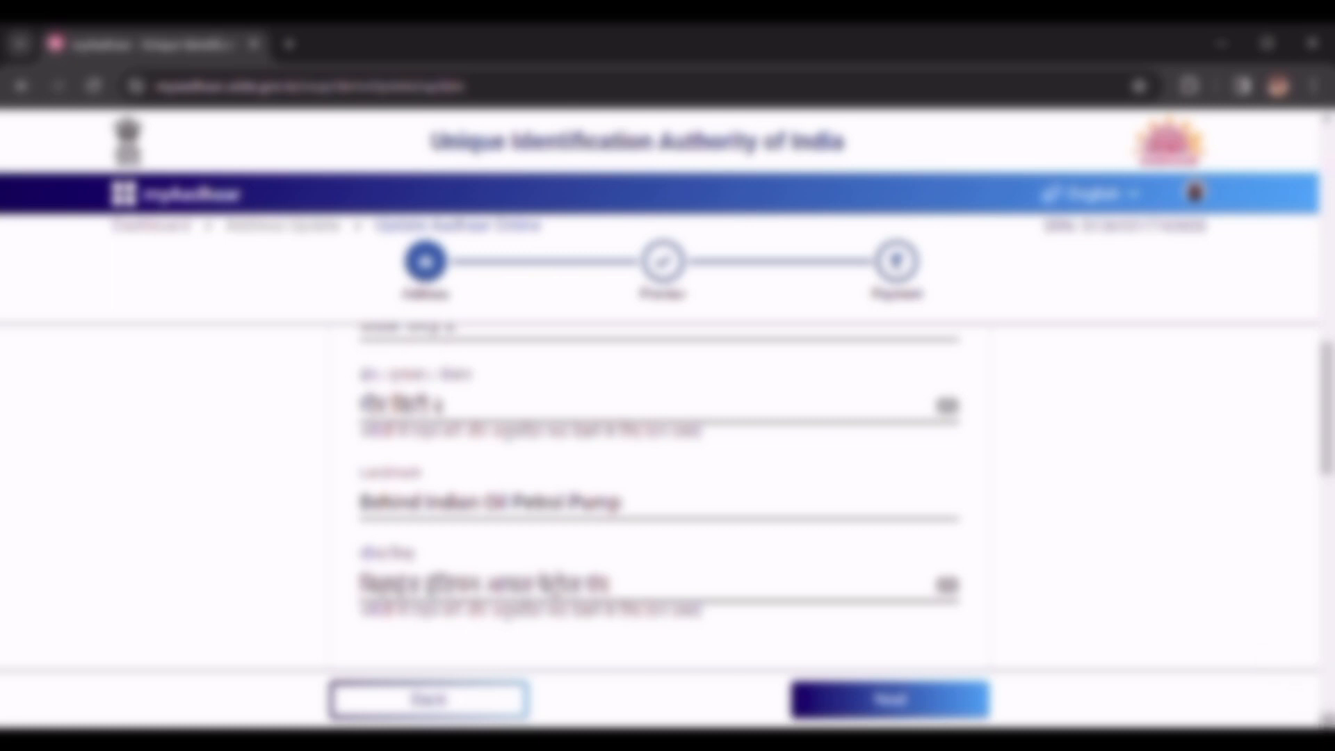
{"action": "scroll", "coordinate": [1328, 719], "scroll_direction": "down", "scroll_amount": 1}
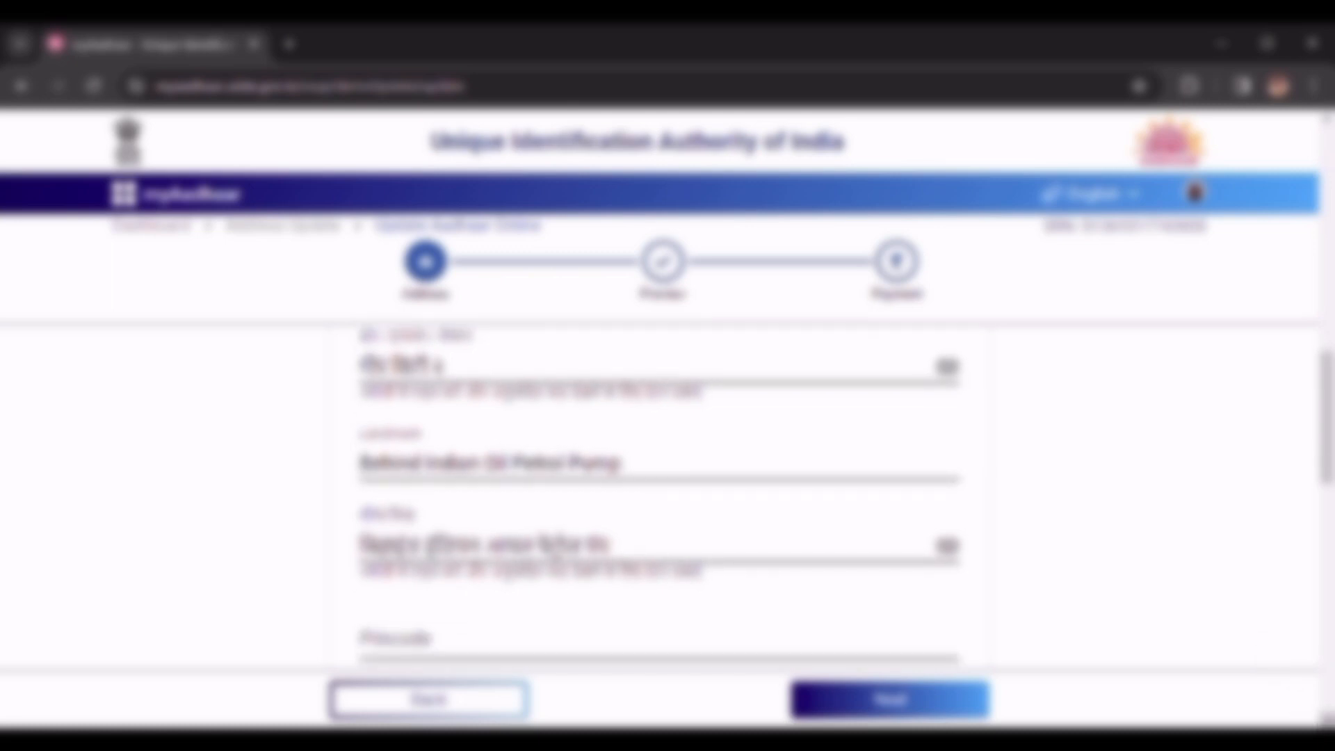
- Enter the new address's pincode so State Uttar Pradesh and District Gautam Buddha Nagar auto-fill
{"action": "scroll", "coordinate": [1324, 719], "scroll_direction": "down", "scroll_amount": 4}
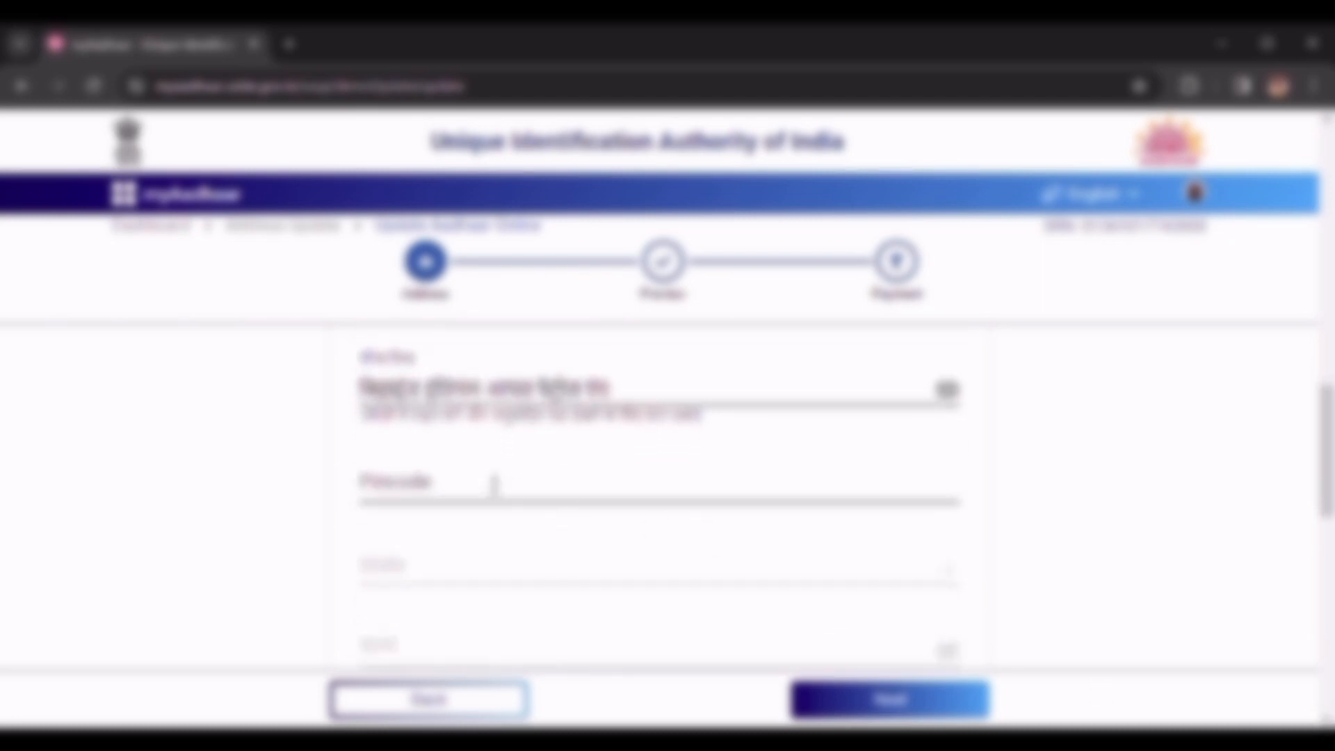
{"action": "left_click", "coordinate": [493, 484]}
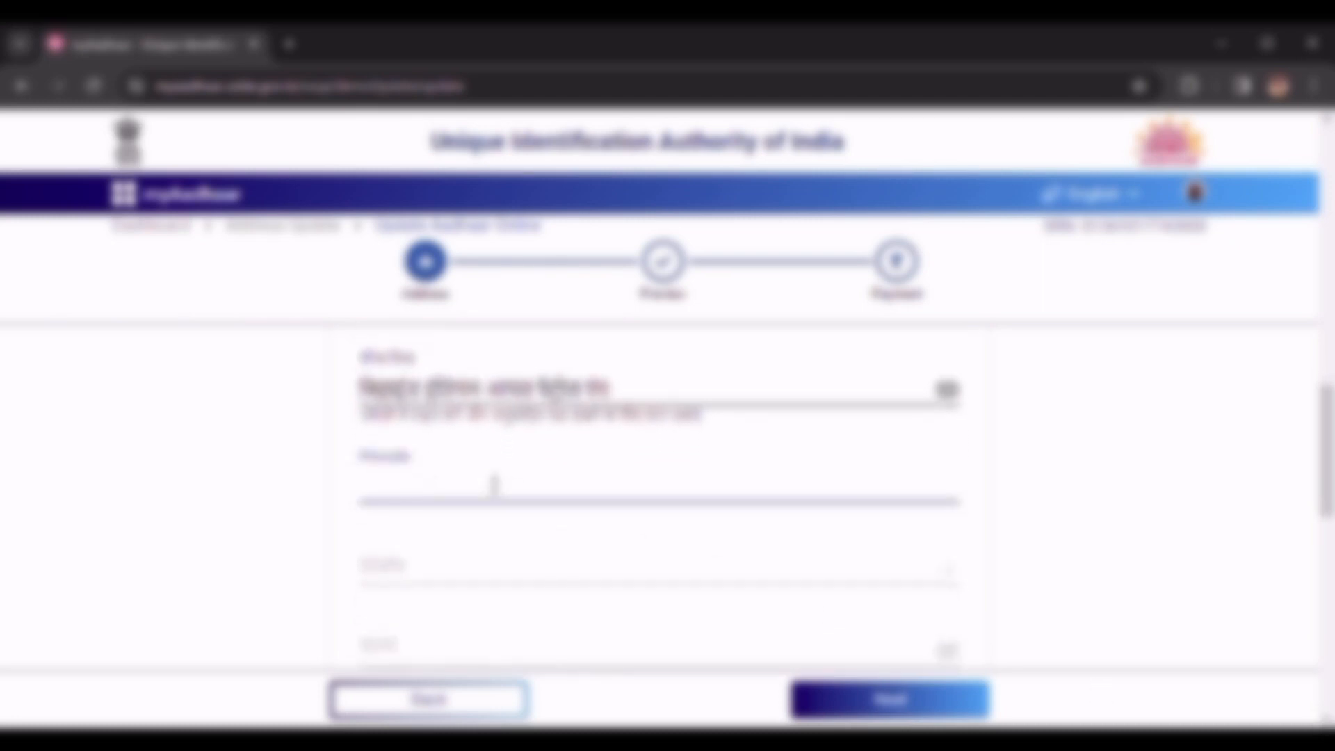
{"action": "type", "text": "201318"}
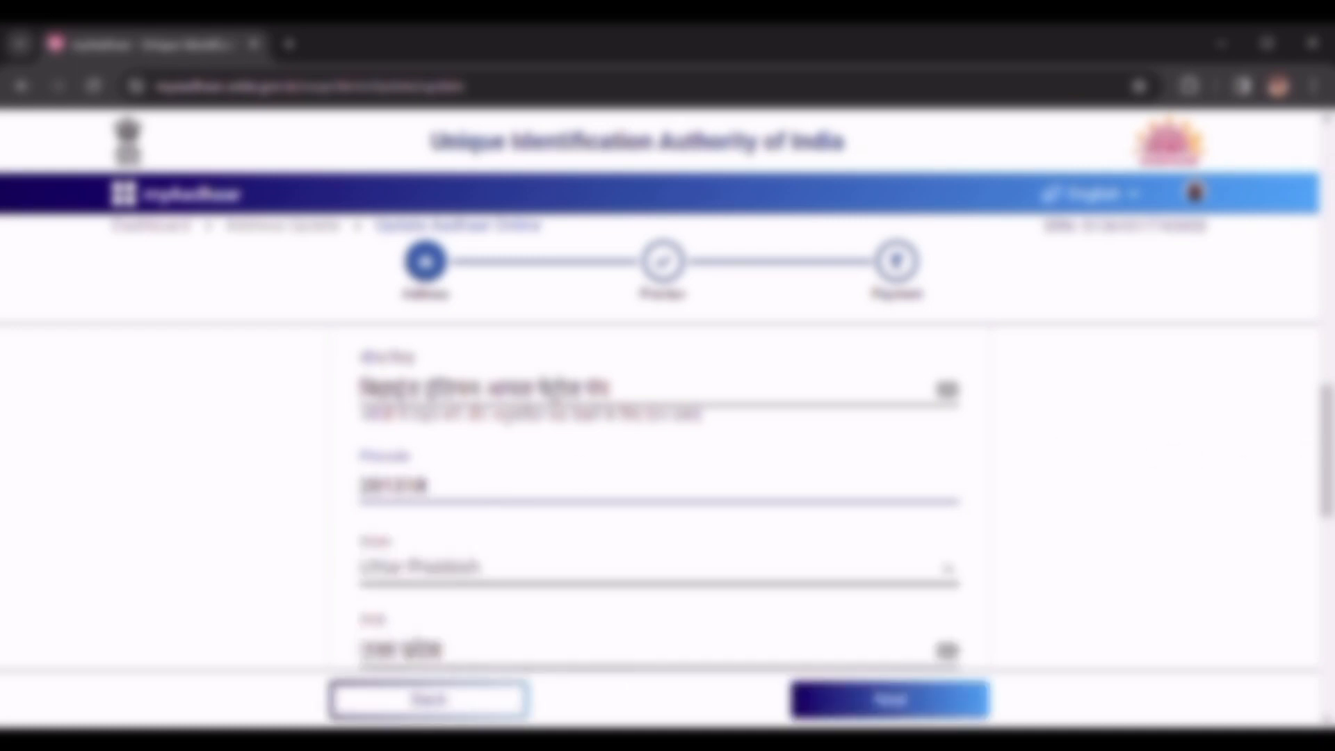
{"action": "scroll", "coordinate": [659, 497], "scroll_direction": "down", "scroll_amount": 5}
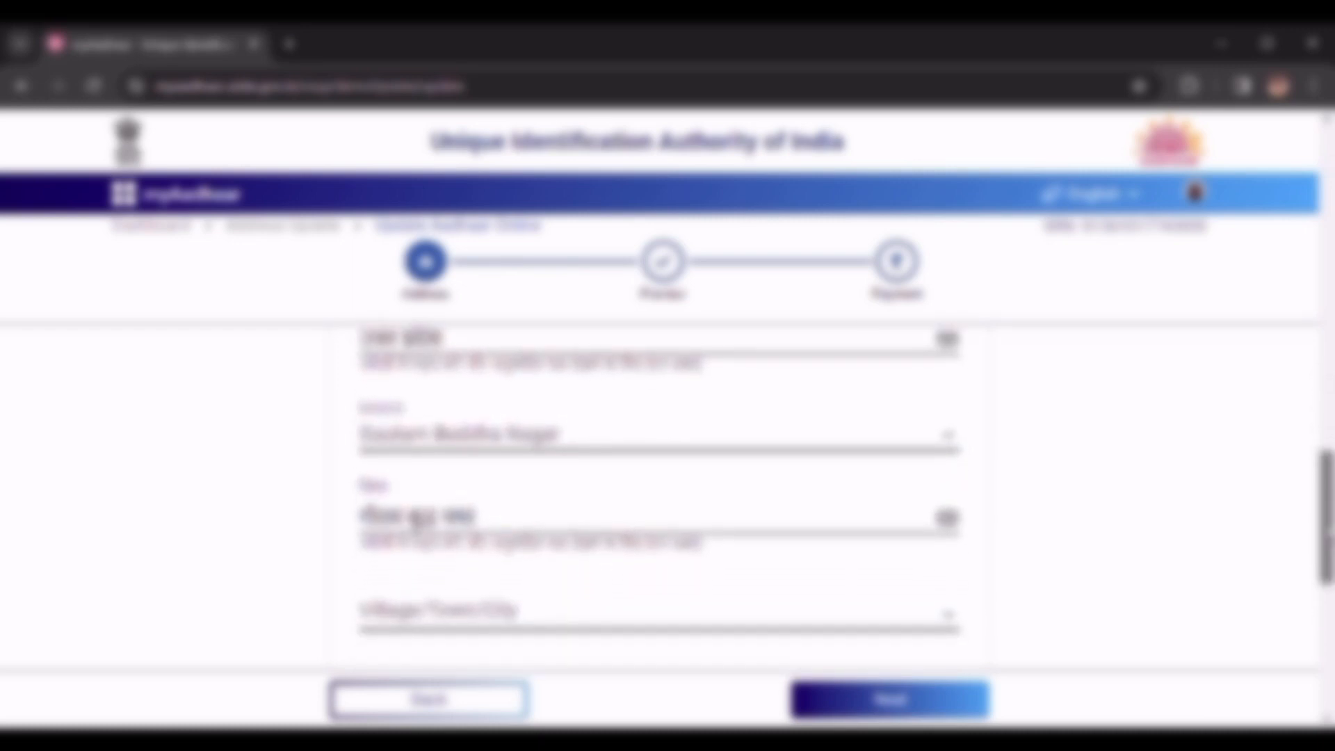
- Pick the Village/Town/City from its dropdown, auto-filling the Post Office and Sub District
{"action": "scroll", "coordinate": [659, 497], "scroll_direction": "down", "scroll_amount": 3}
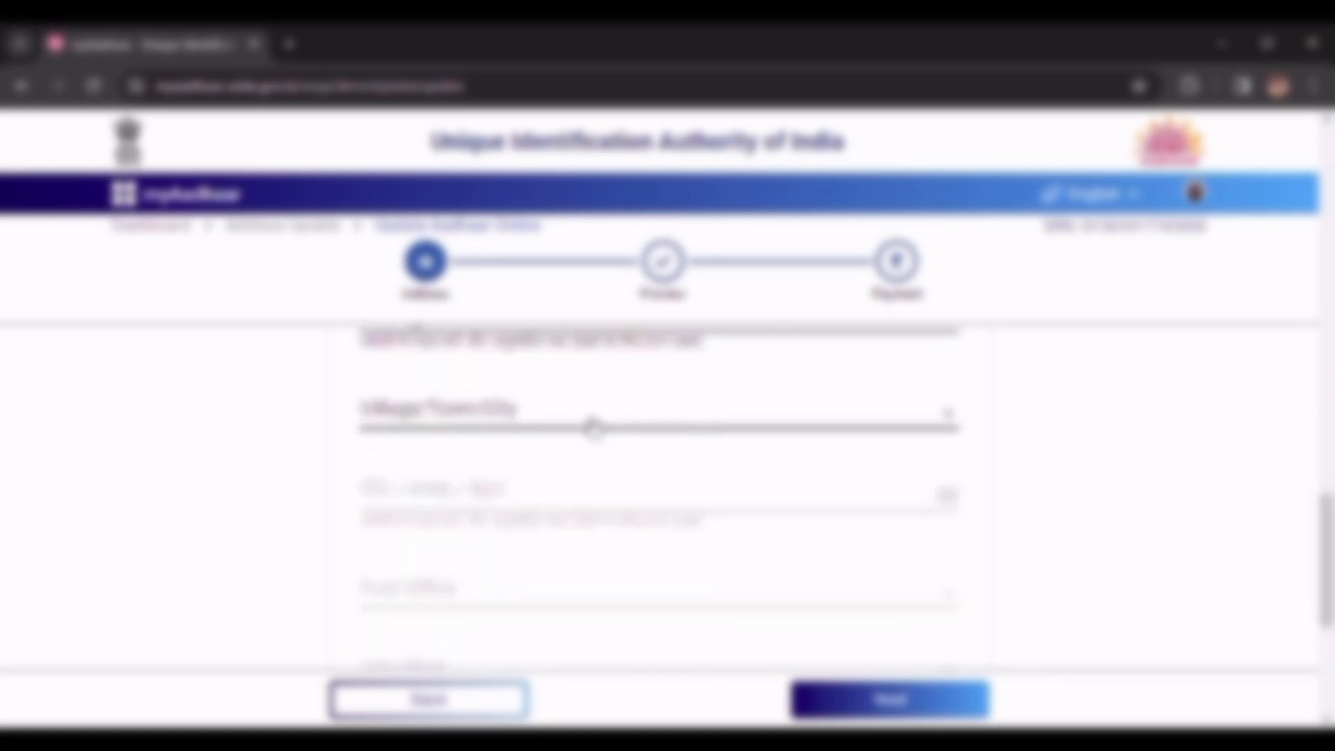
{"action": "left_click", "coordinate": [592, 426]}
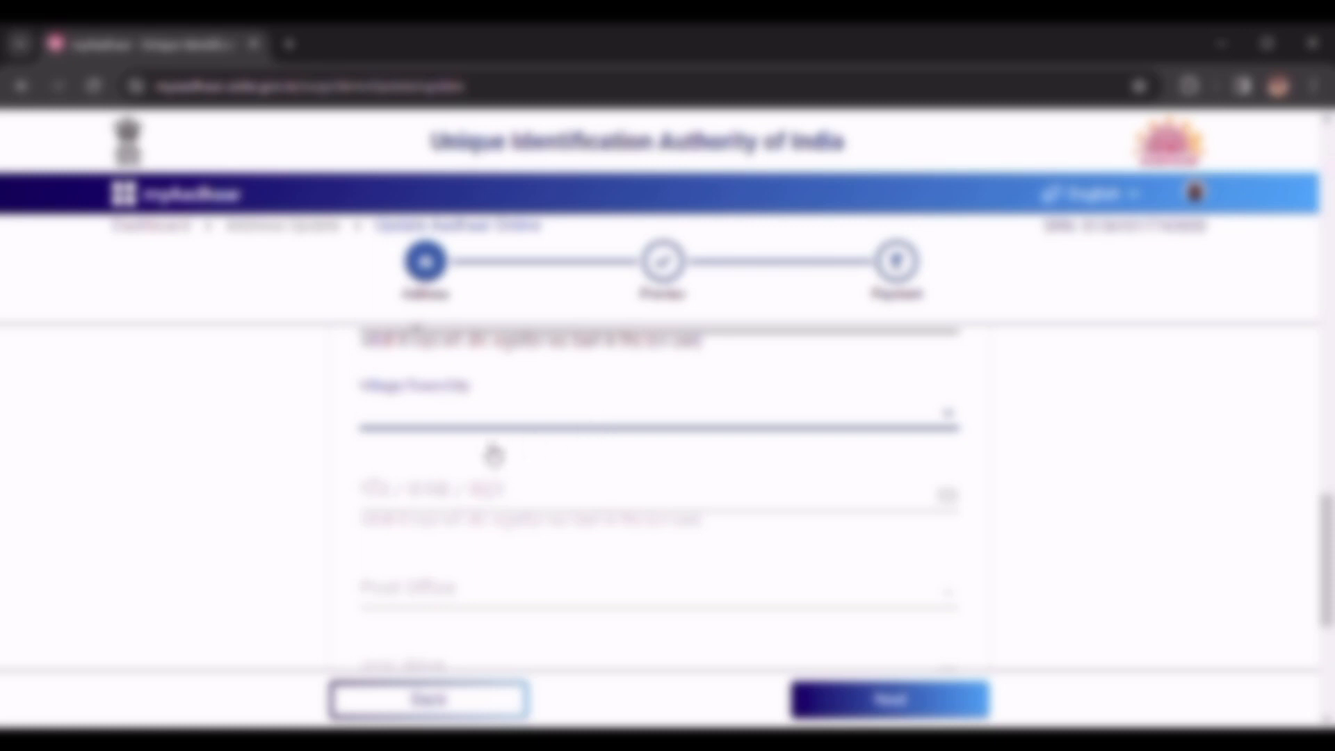
{"action": "left_click", "coordinate": [494, 451]}
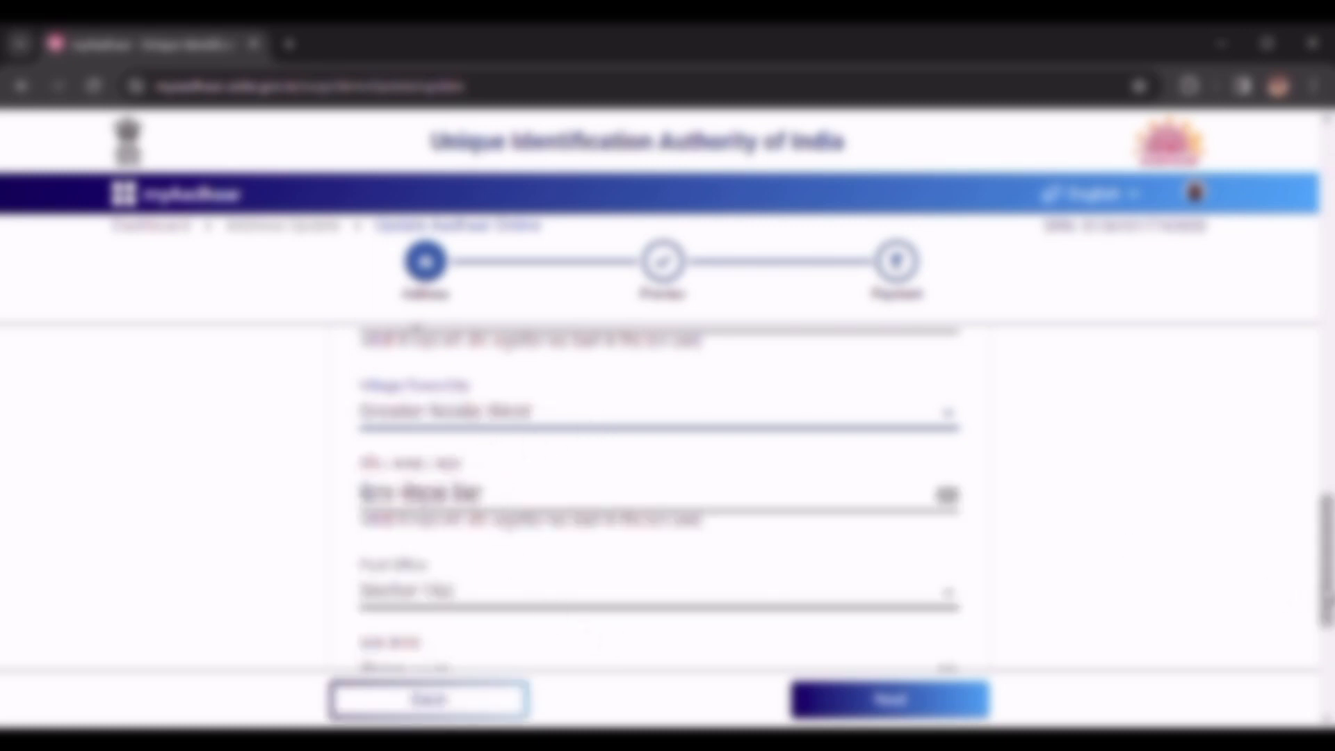
{"action": "scroll", "coordinate": [1326, 625], "scroll_direction": "down", "scroll_amount": 4}
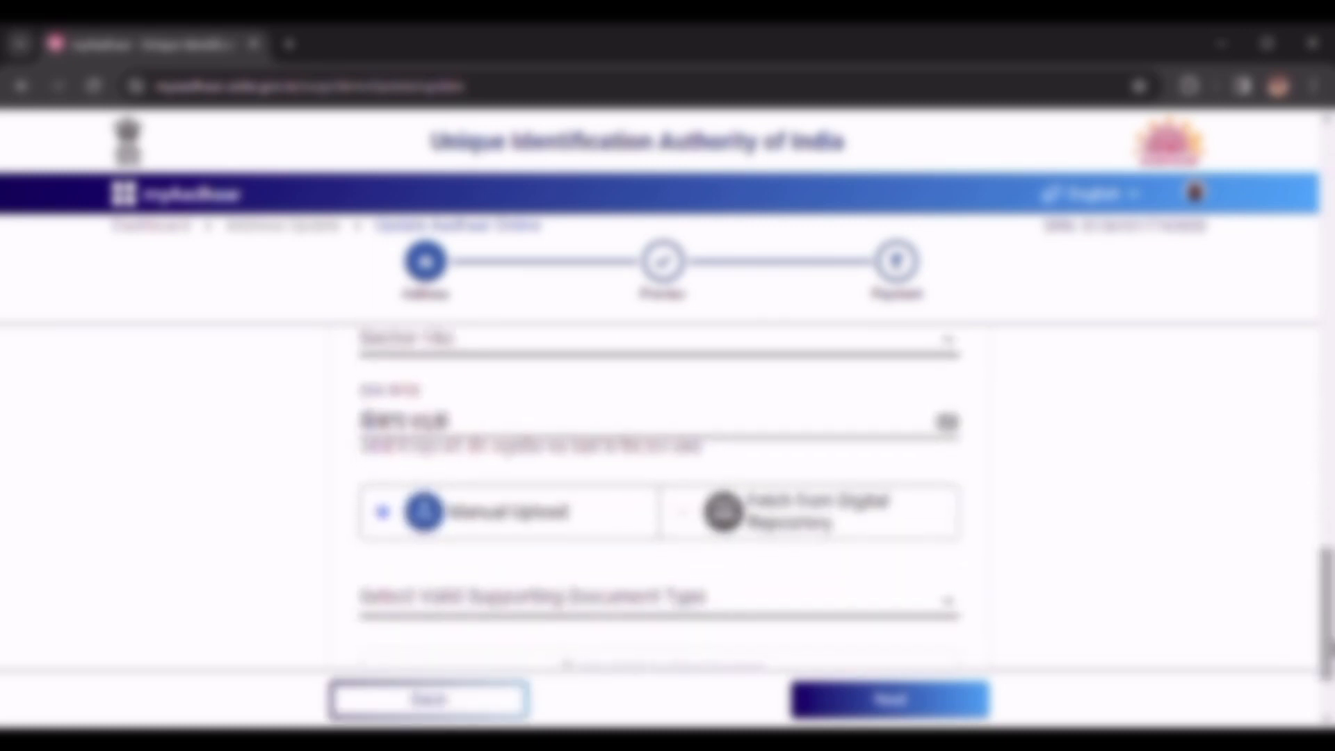
- Under Manual Upload, open the Select Valid Supporting Document Type list
{"action": "scroll", "coordinate": [1326, 626], "scroll_direction": "down", "scroll_amount": 1}
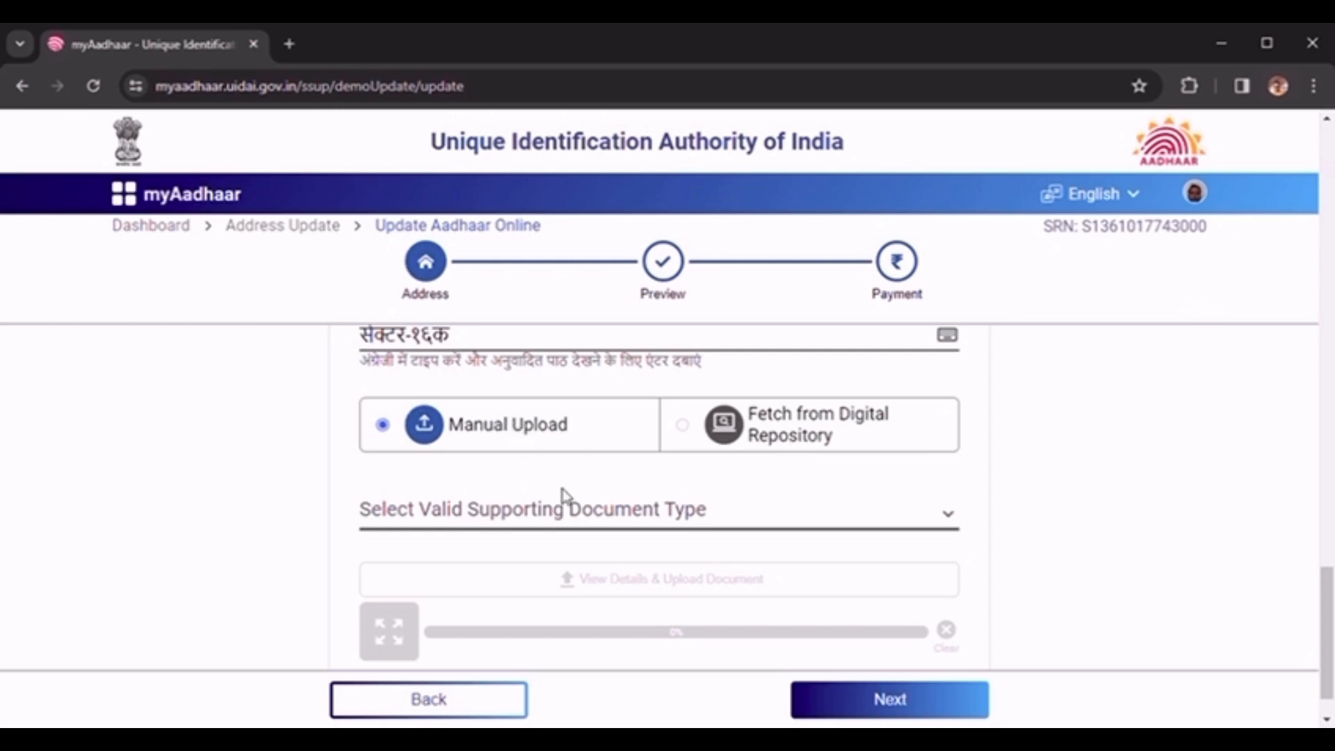
{"action": "left_click", "coordinate": [591, 515]}
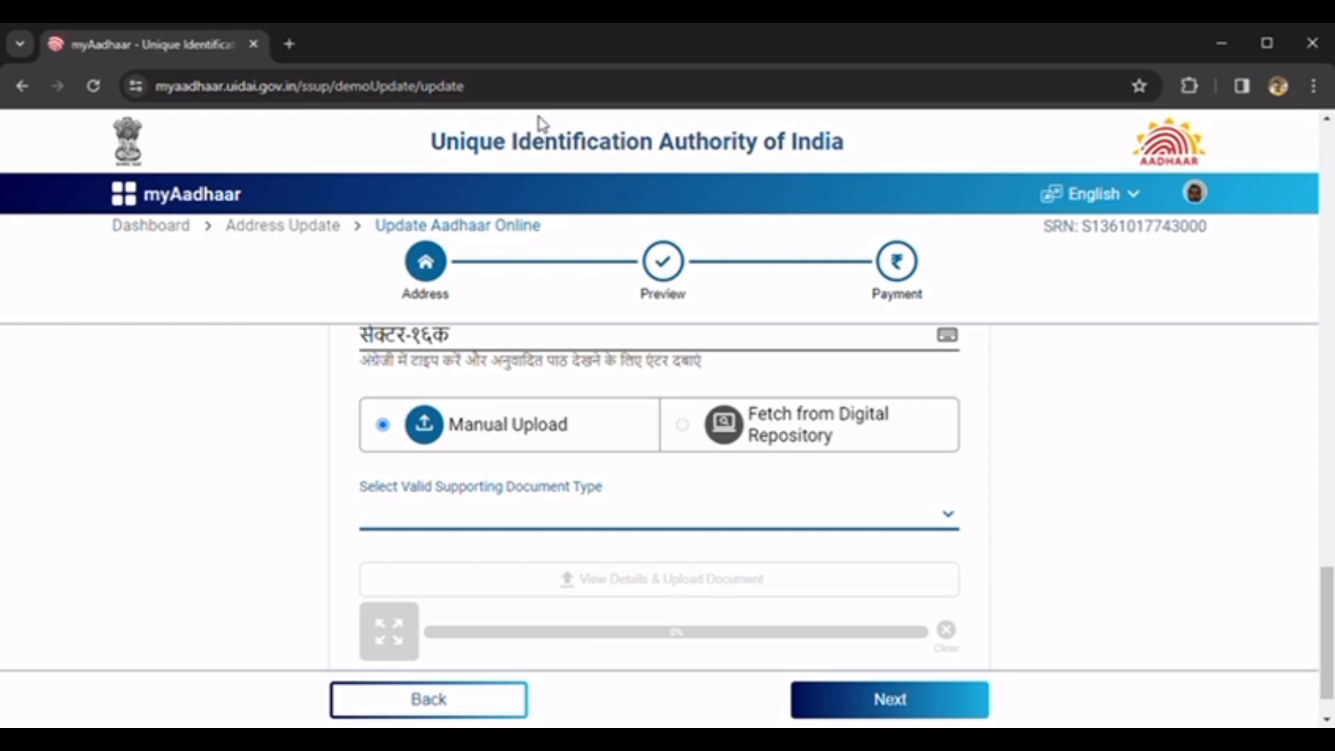
- Choose Telephone landline / post-paid mobile / broadband bill as the supporting document type
{"action": "key", "text": "Down"}
{"action": "key", "text": "Down"}
{"action": "key", "text": "Down"}
{"action": "key", "text": "Down"}
{"action": "key", "text": "Down"}
{"action": "key", "text": "Down"}
{"action": "key", "text": "Down"}
{"action": "key", "text": "Down"}
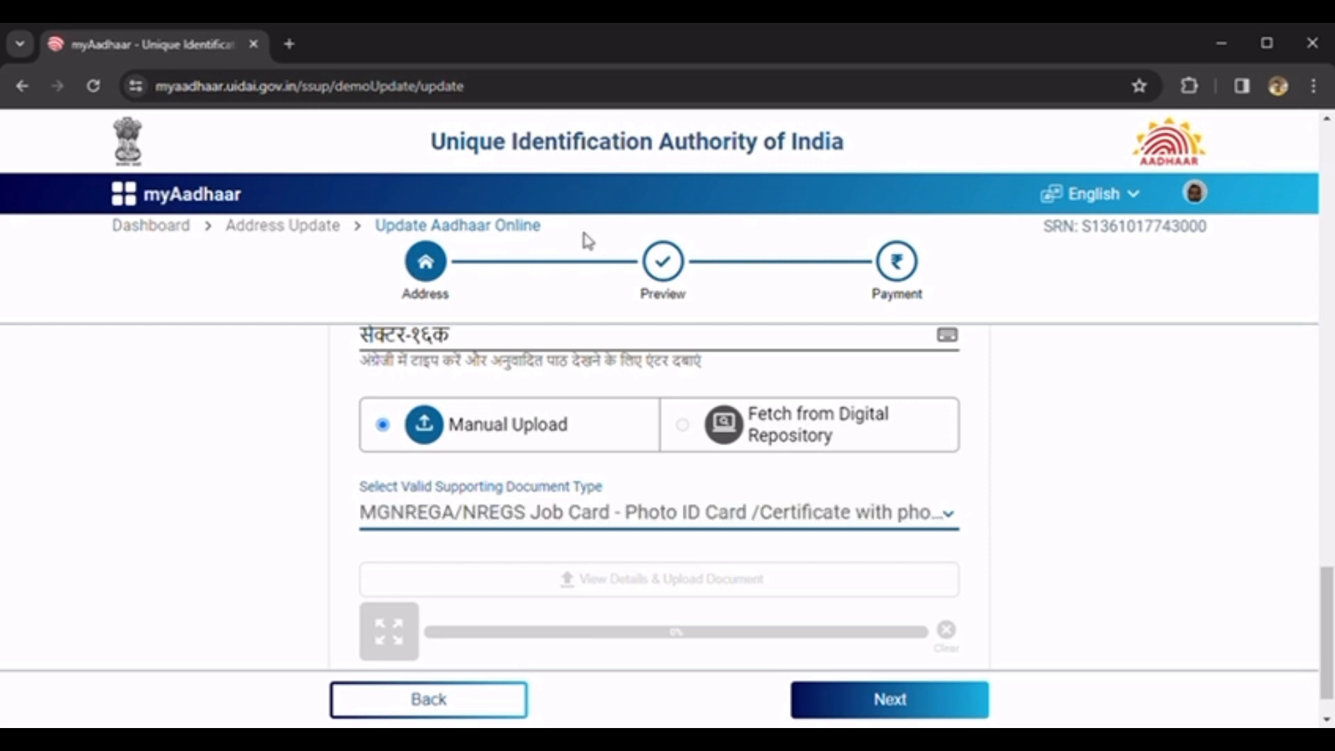
{"action": "key", "text": "Down"}
{"action": "key", "text": "Down"}
{"action": "key", "text": "Down"}
{"action": "key", "text": "Down"}
{"action": "key", "text": "Down"}
{"action": "key", "text": "Down"}
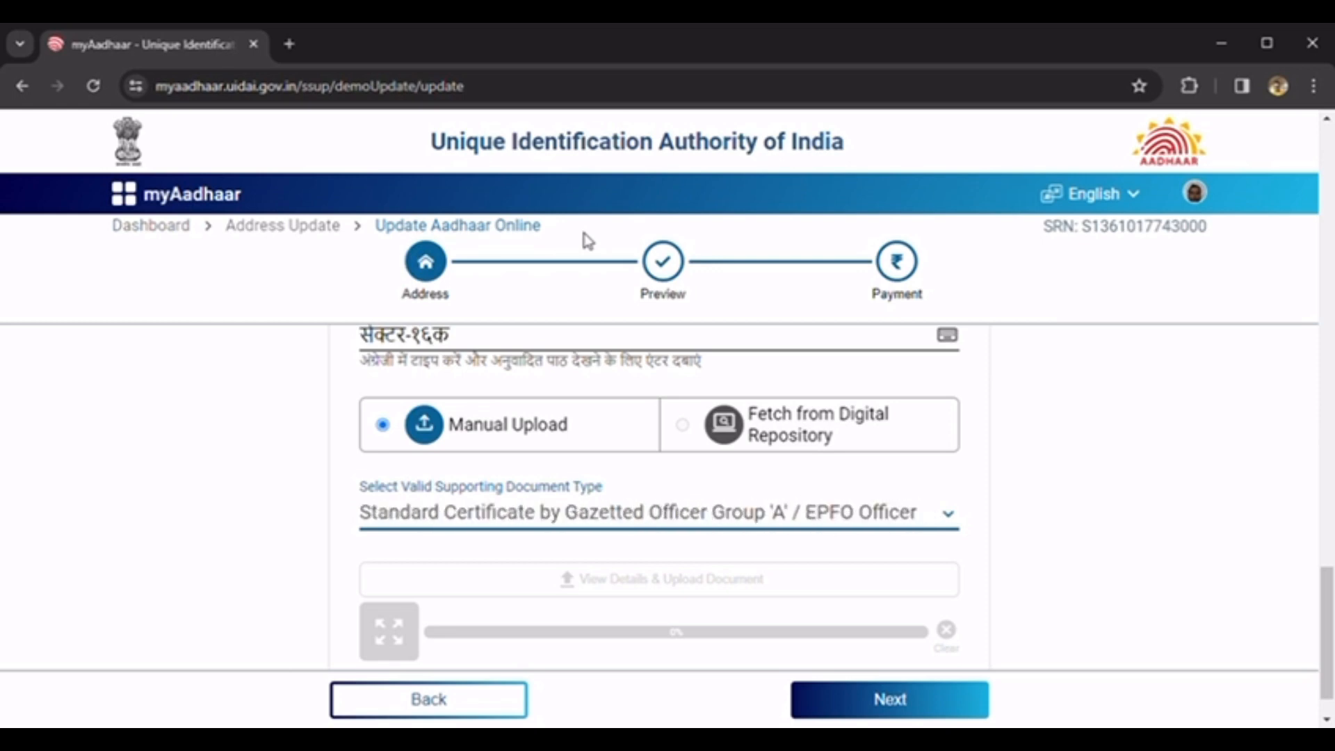
{"action": "key", "text": "Down"}
{"action": "key", "text": "Down"}
{"action": "key", "text": "Down"}
{"action": "key", "text": "Down"}
{"action": "key", "text": "Down"}
{"action": "key", "text": "Down"}
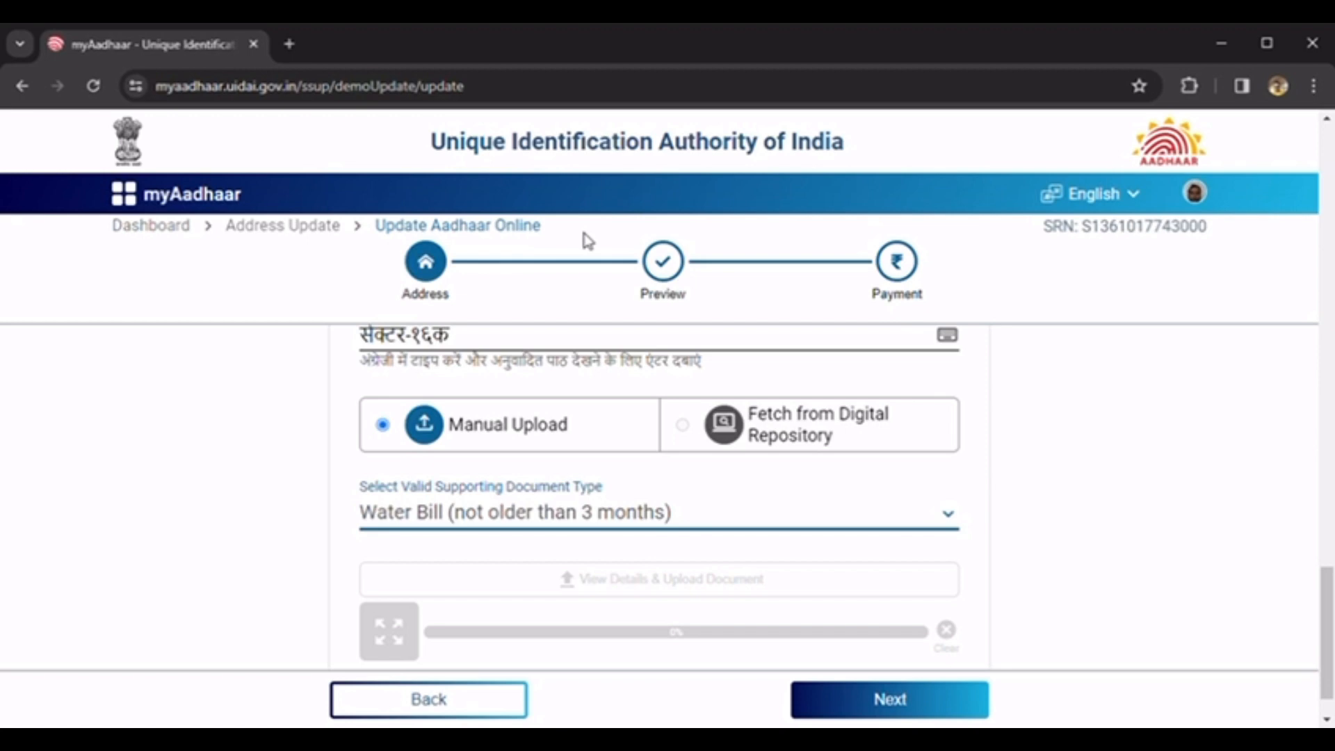
{"action": "key", "text": "Up"}
{"action": "key", "text": "Up"}
{"action": "key", "text": "Up"}
{"action": "key", "text": "Up"}
{"action": "key", "text": "Up"}
{"action": "key", "text": "Up"}
{"action": "key", "text": "Up"}
{"action": "key", "text": "Up"}
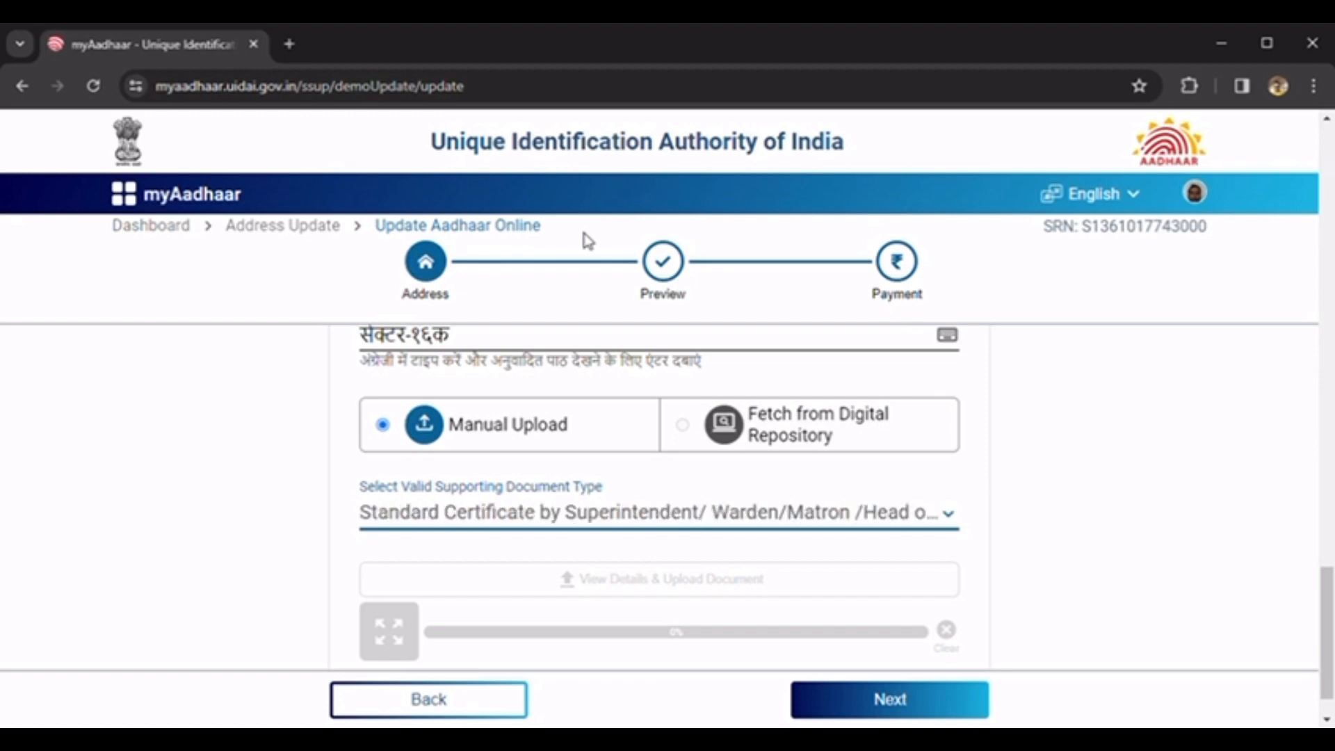
{"action": "key", "text": "Up"}
{"action": "key", "text": "Up"}
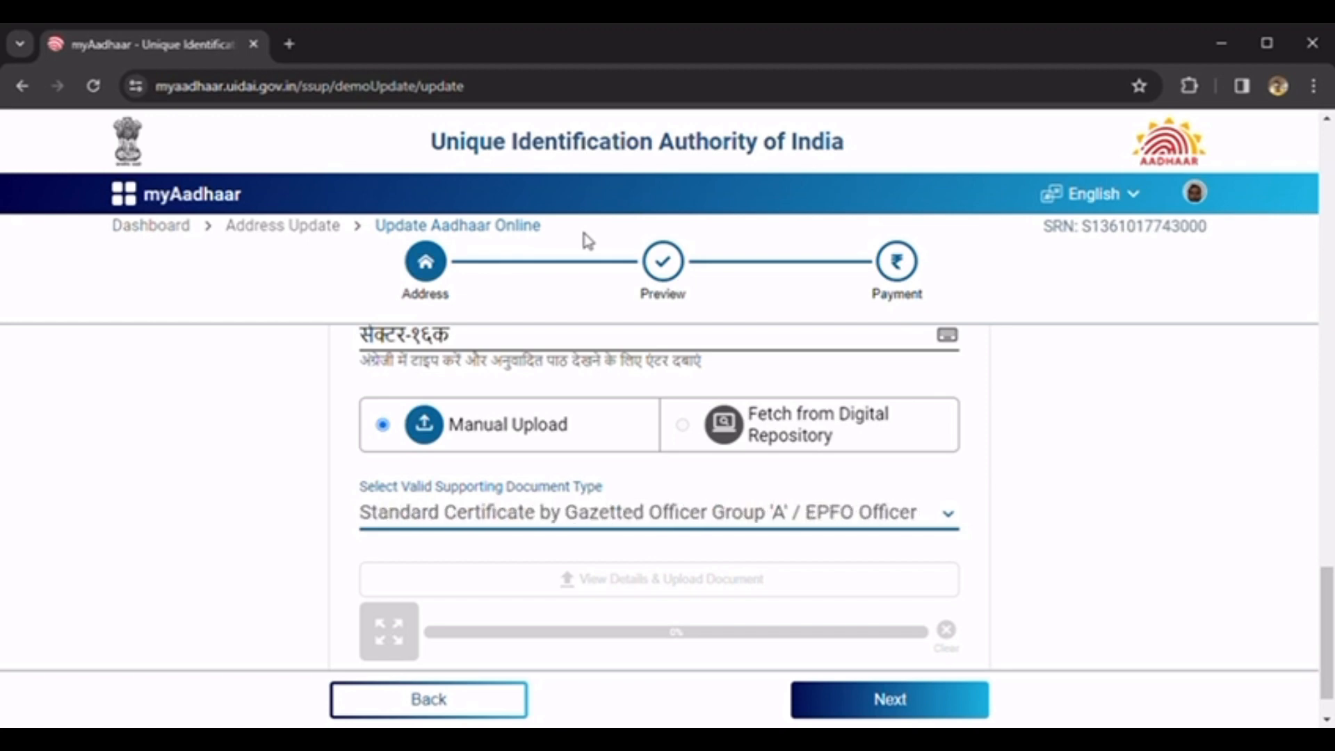
{"action": "key", "text": "Up"}
{"action": "key", "text": "Up"}
{"action": "key", "text": "Down"}
{"action": "key", "text": "Down"}
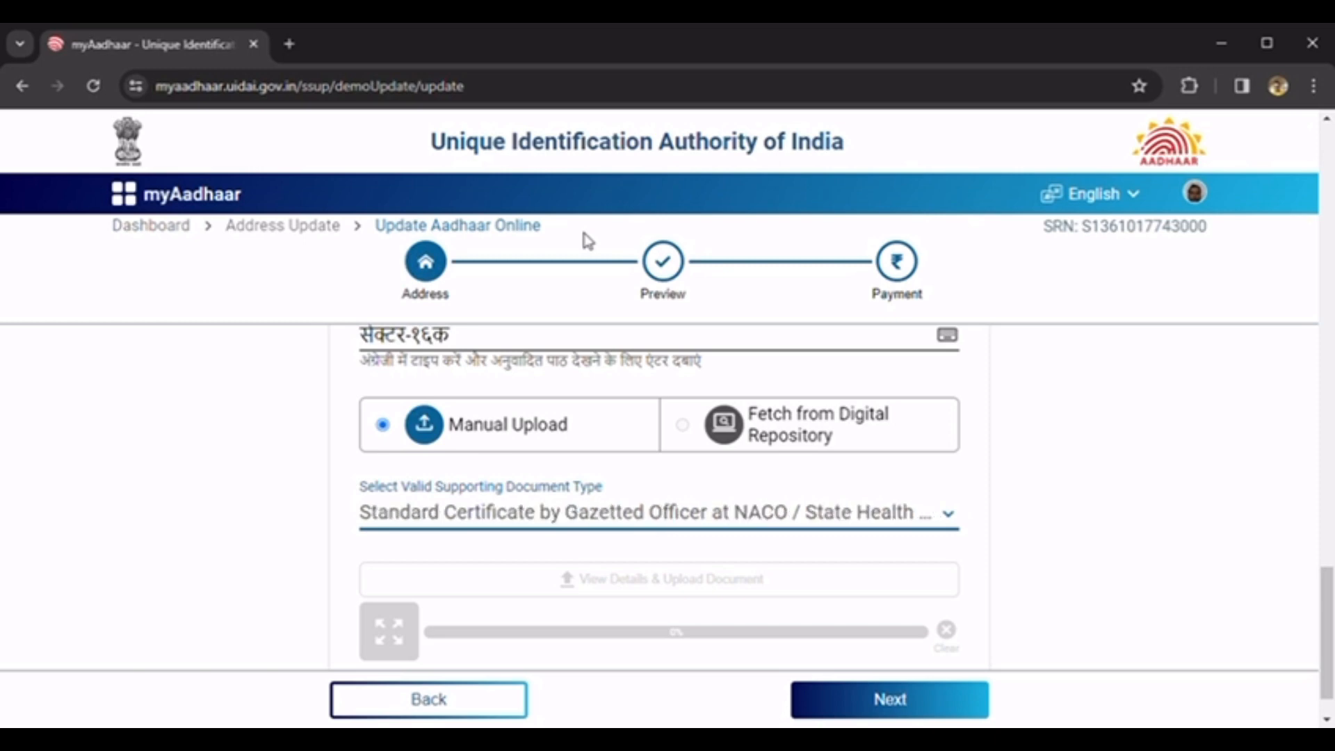
{"action": "key", "text": "Up"}
{"action": "key", "text": "Up"}
{"action": "key", "text": "Up"}
{"action": "key", "text": "Up"}
{"action": "key", "text": "Up"}
{"action": "key", "text": "Up"}
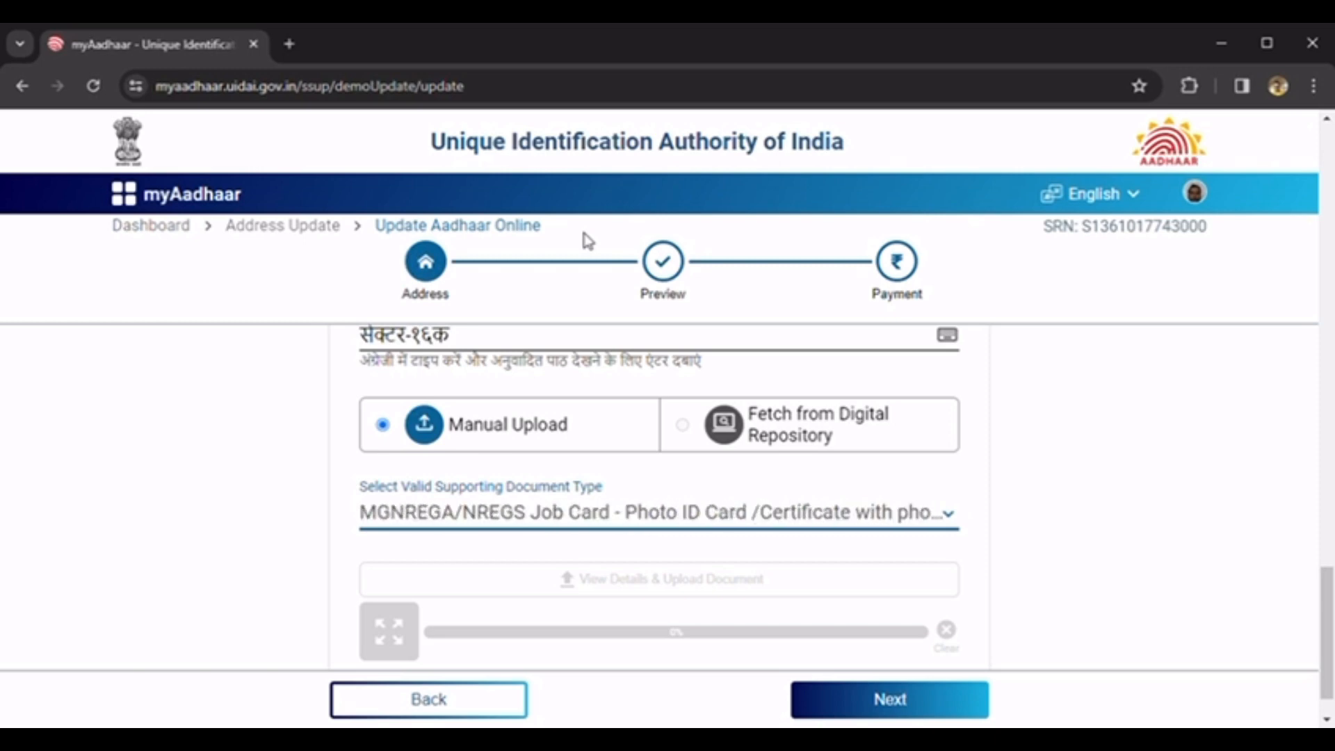
{"action": "key", "text": "Up"}
{"action": "key", "text": "Up"}
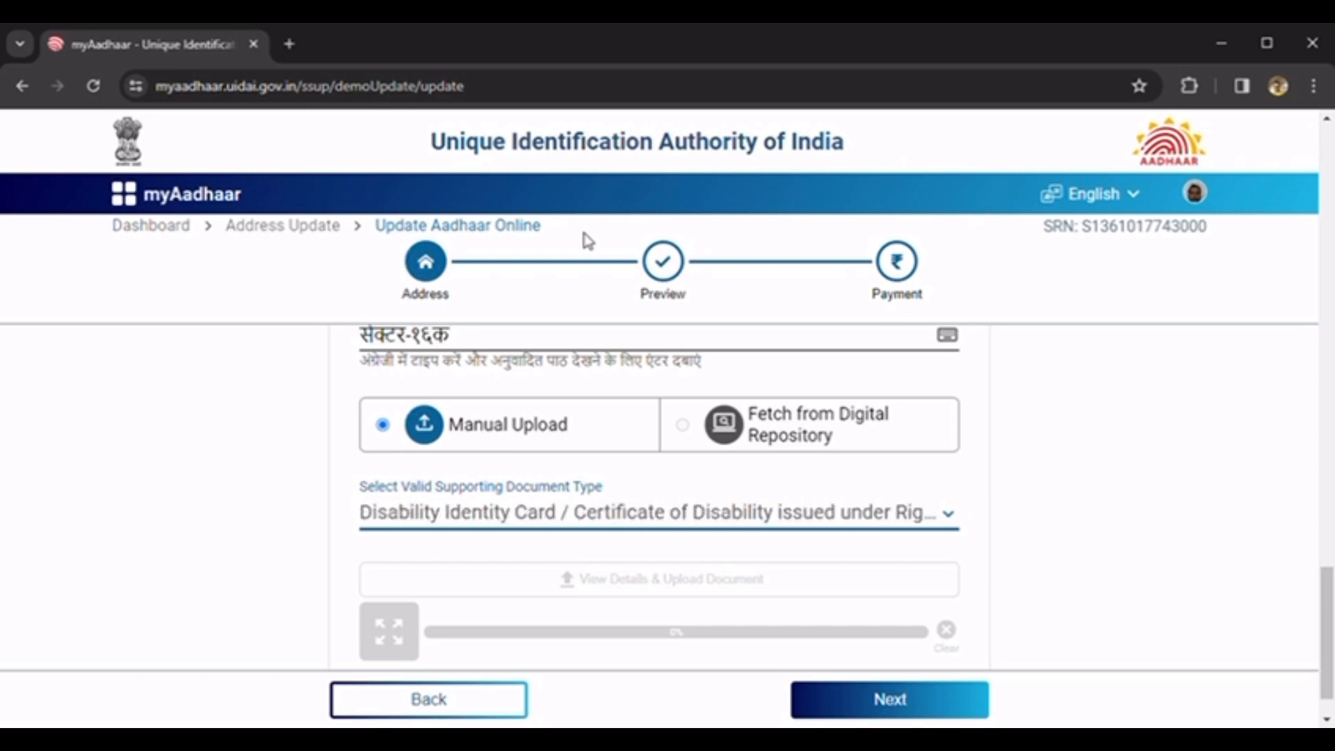
{"action": "key", "text": "Up"}
{"action": "key", "text": "Up"}
{"action": "key", "text": "Up"}
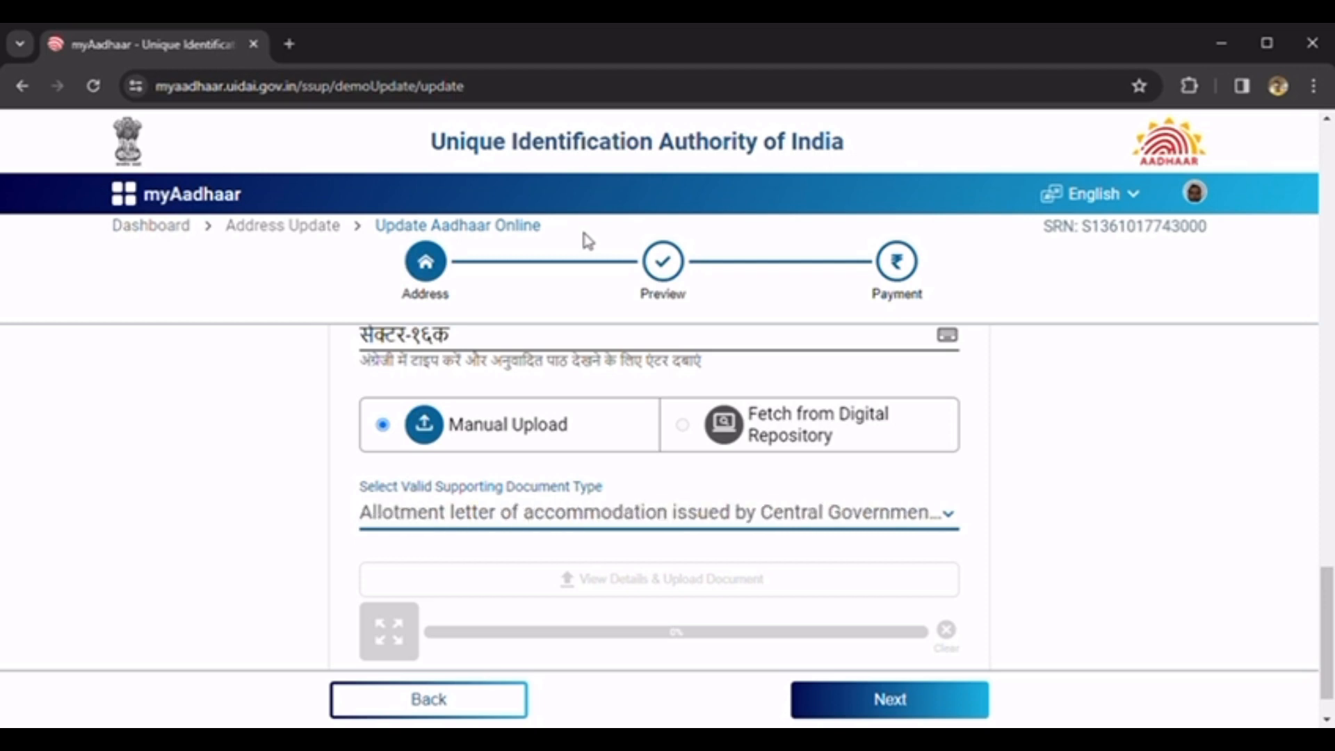
{"action": "key", "text": "Down"}
{"action": "key", "text": "Down"}
{"action": "key", "text": "Down"}
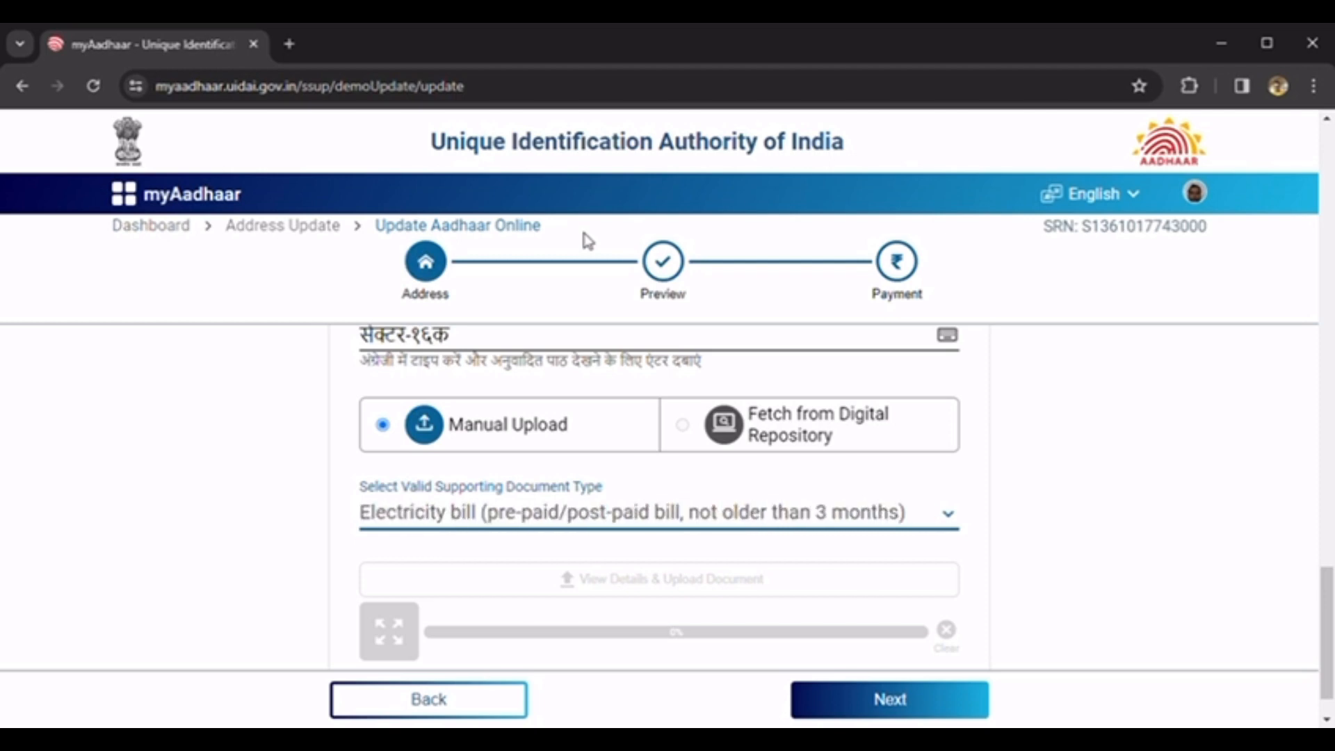
{"action": "key", "text": "Down"}
{"action": "key", "text": "Down"}
{"action": "key", "text": "Down"}
{"action": "key", "text": "Down"}
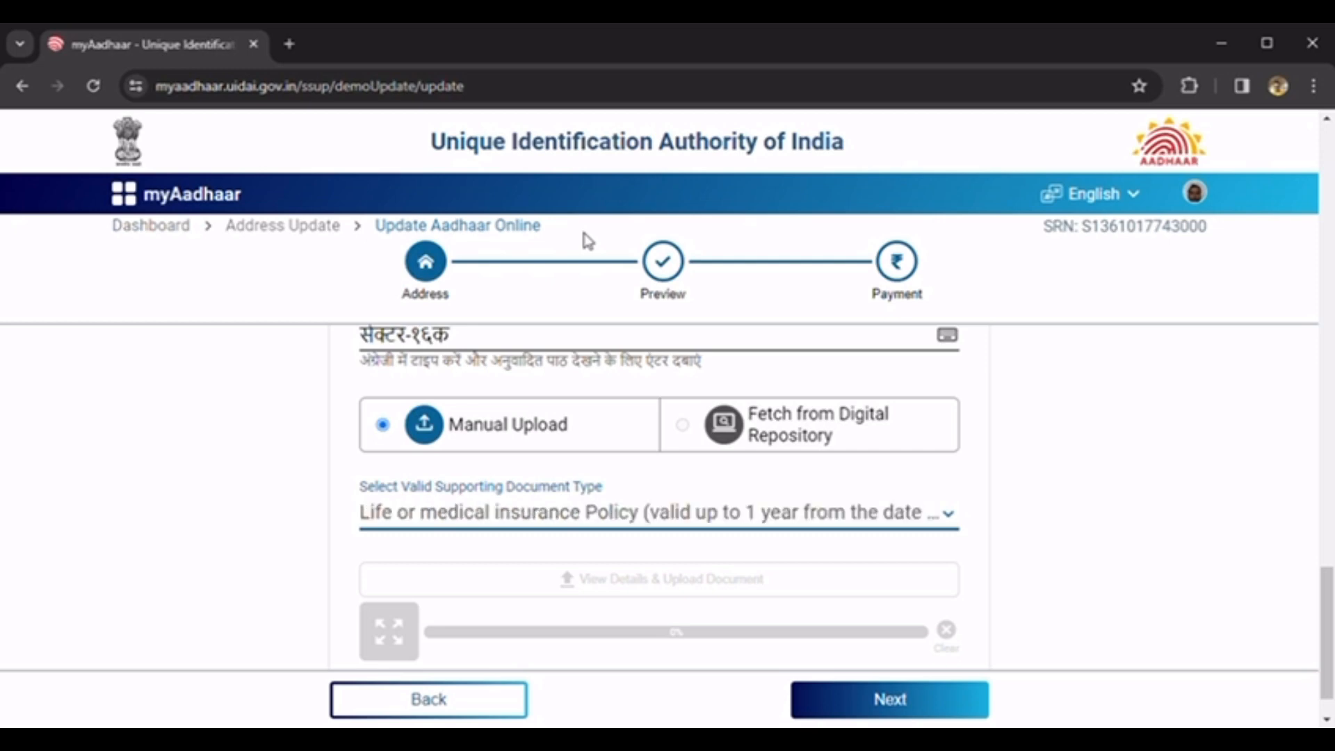
{"action": "key", "text": "Down"}
{"action": "key", "text": "Down"}
{"action": "key", "text": "Down"}
{"action": "key", "text": "Down"}
{"action": "key", "text": "Down"}
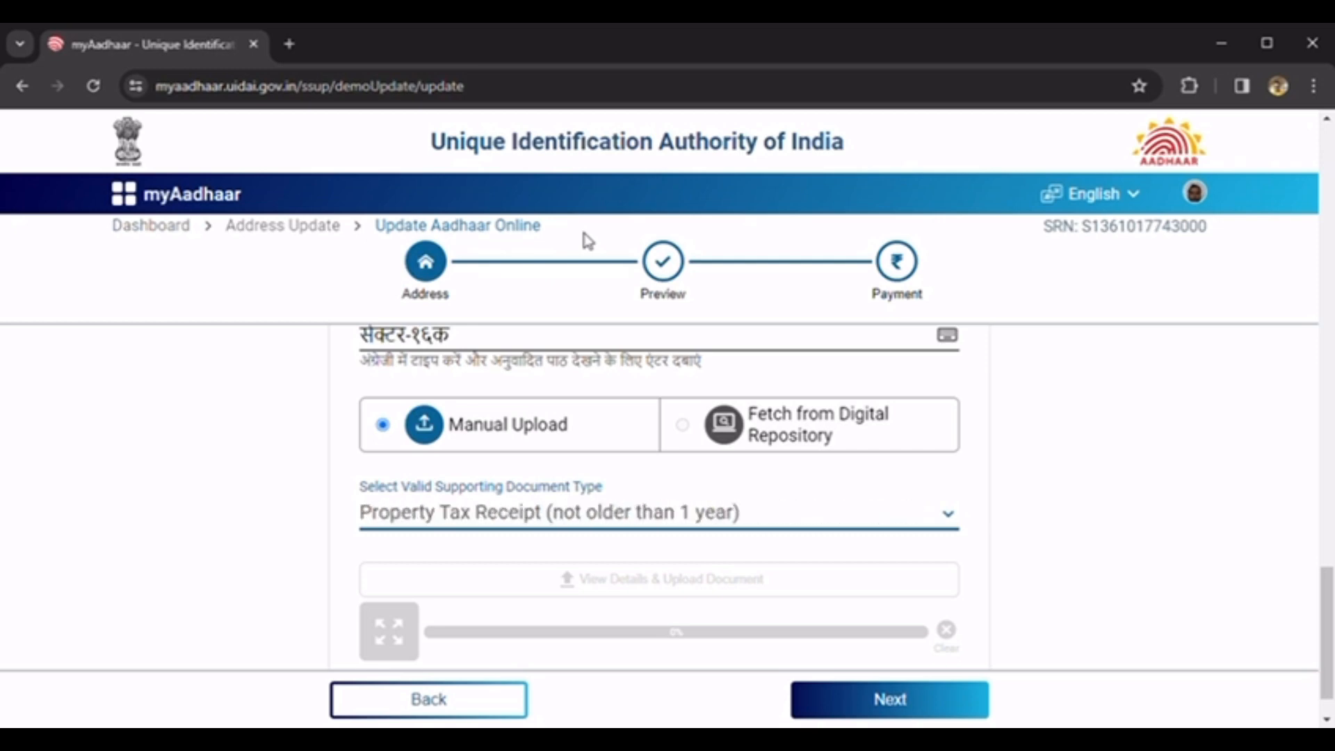
{"action": "key", "text": "Down"}
{"action": "key", "text": "Down"}
{"action": "key", "text": "Down"}
{"action": "key", "text": "Down"}
{"action": "key", "text": "Down"}
{"action": "key", "text": "Down"}
{"action": "key", "text": "Down"}
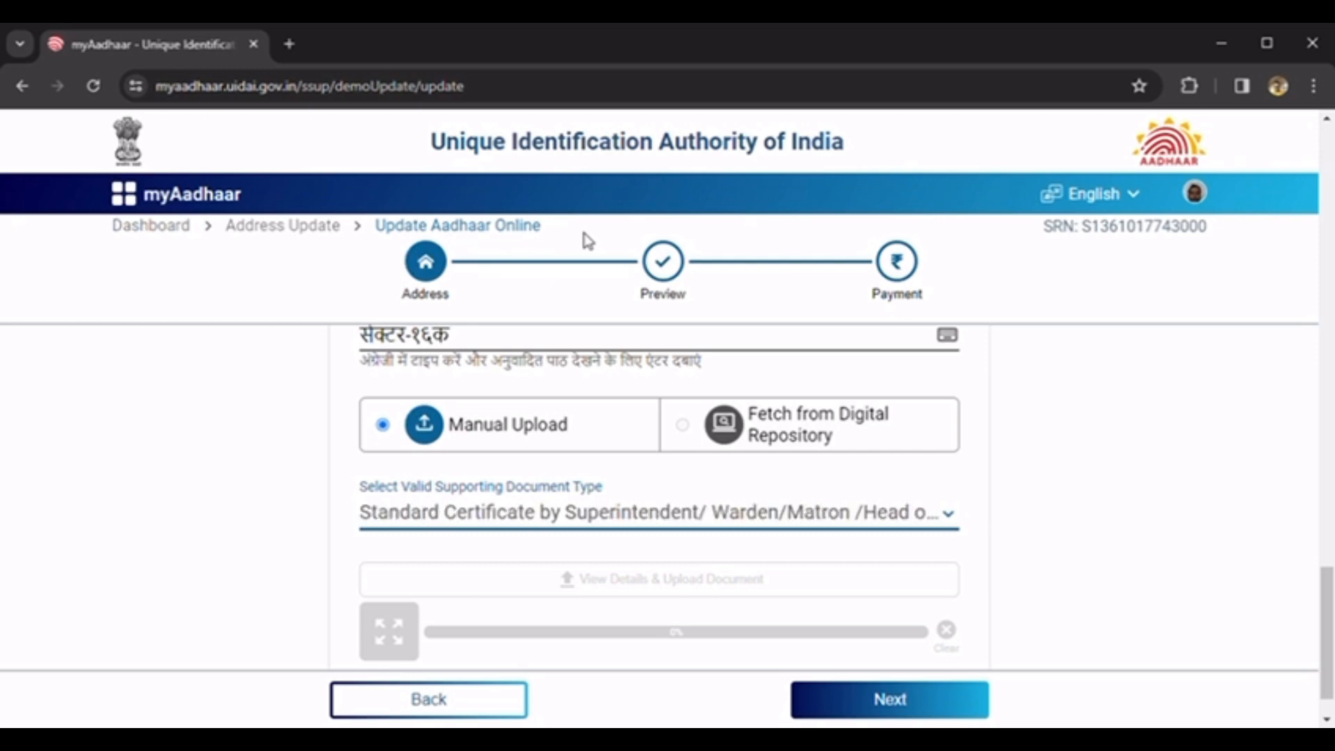
{"action": "key", "text": "Down"}
{"action": "key", "text": "Down"}
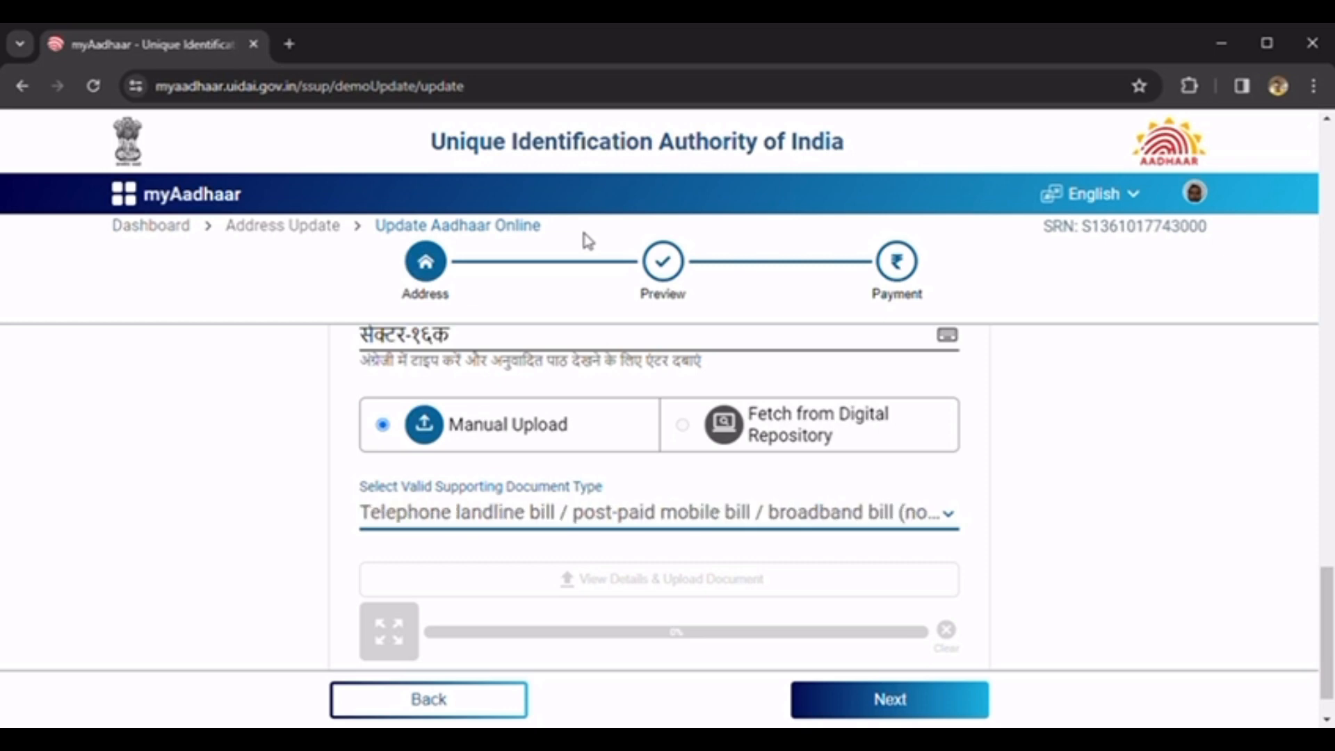
{"action": "key", "text": "Down"}
{"action": "key", "text": "Down"}
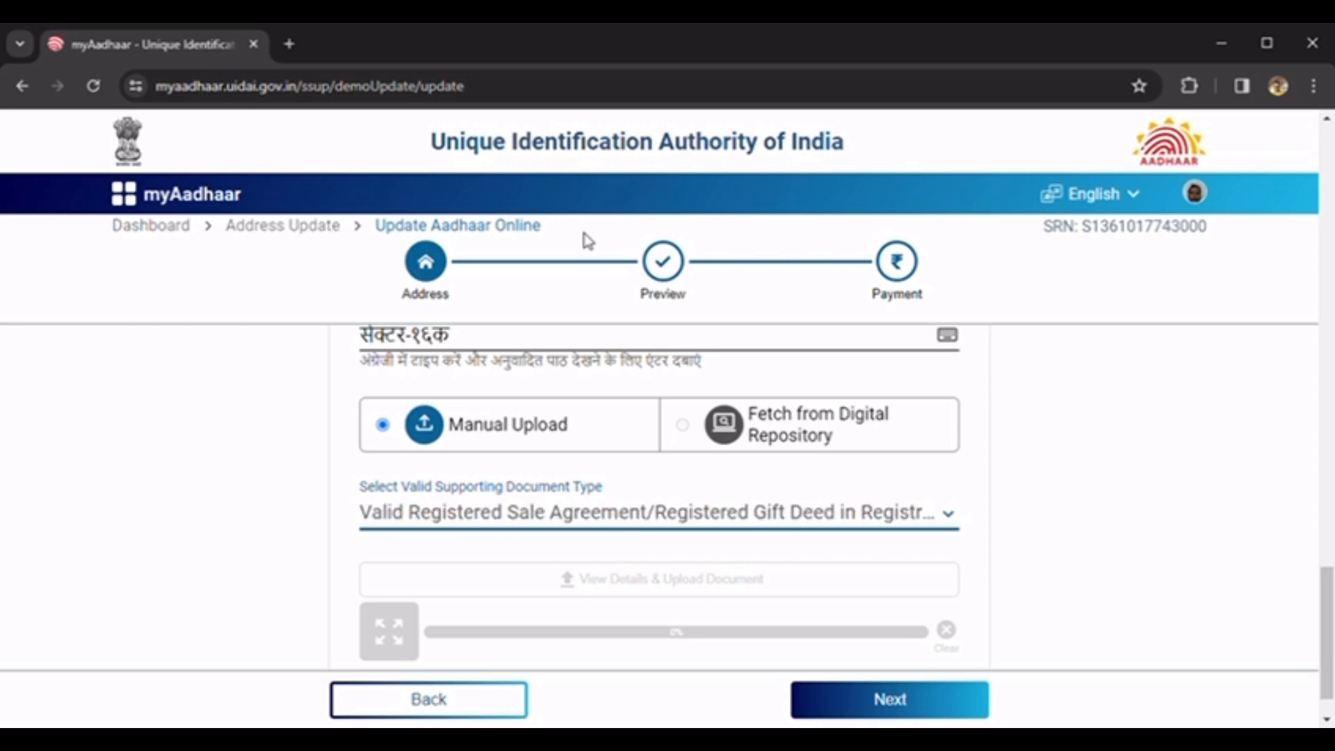
{"action": "key", "text": "Down"}
{"action": "key", "text": "Up"}
{"action": "key", "text": "Up"}
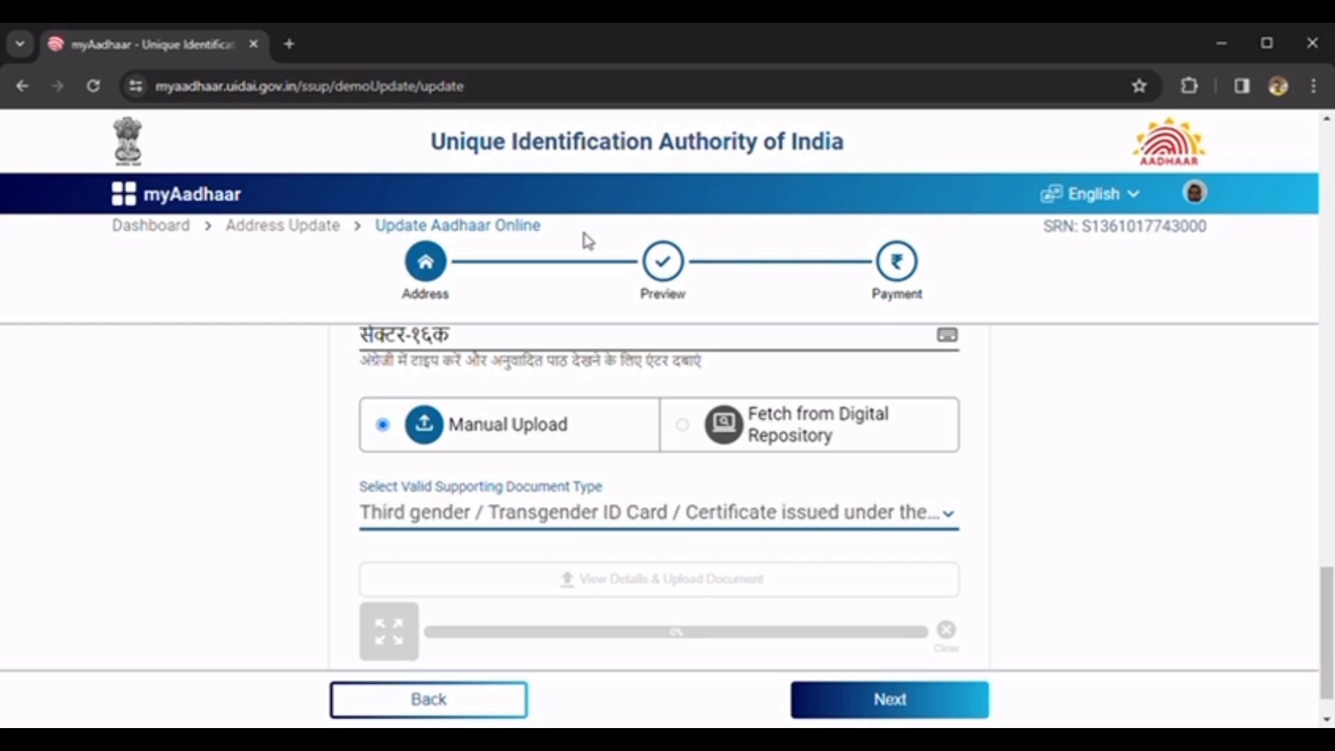
{"action": "key", "text": "Up"}
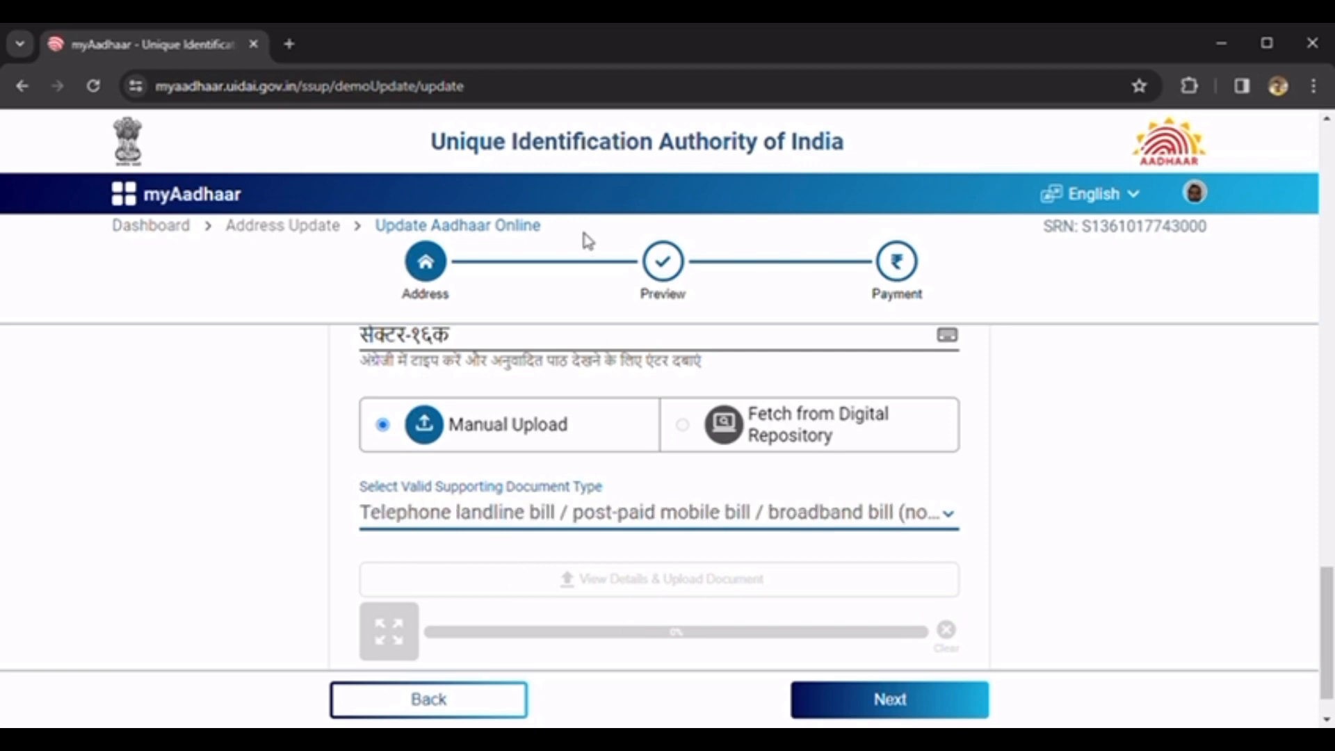
{"action": "left_click", "coordinate": [583, 233]}
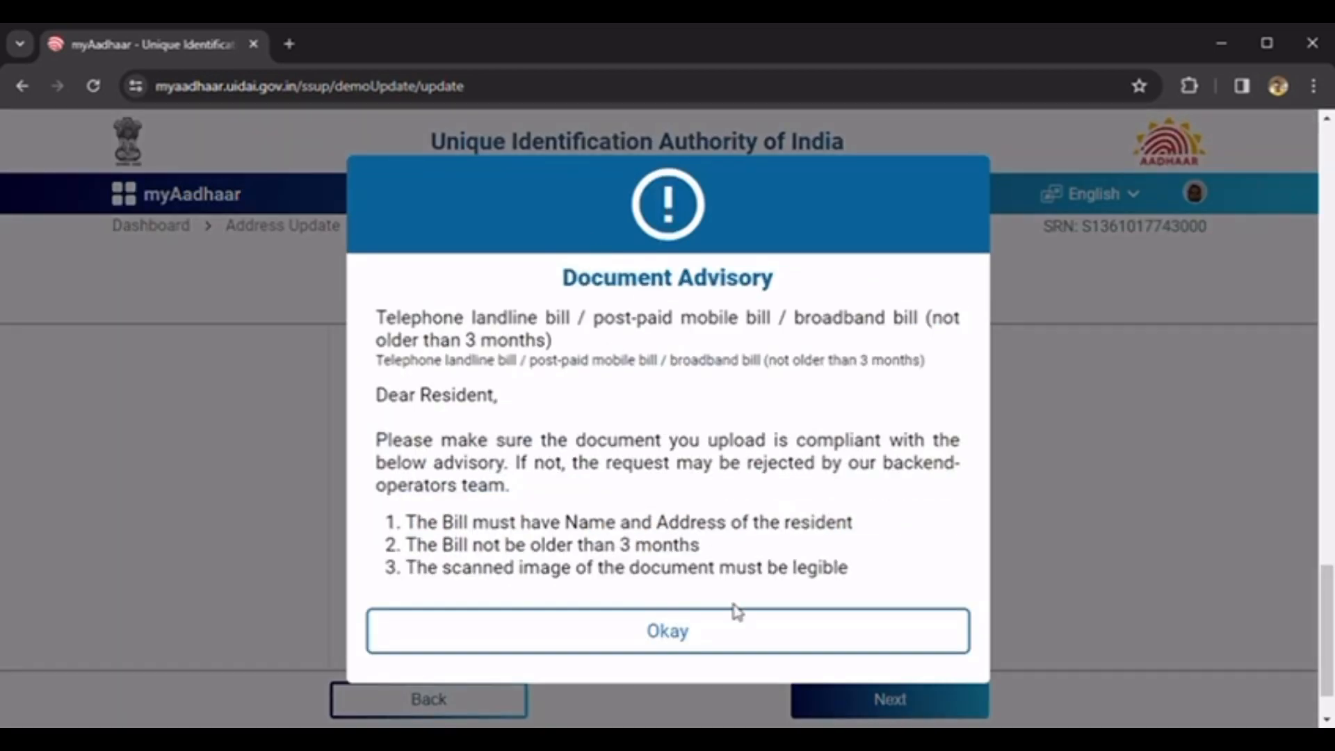
- Acknowledge the bill Document Advisory and accept the upload guidelines to continue
{"action": "left_click", "coordinate": [717, 632]}
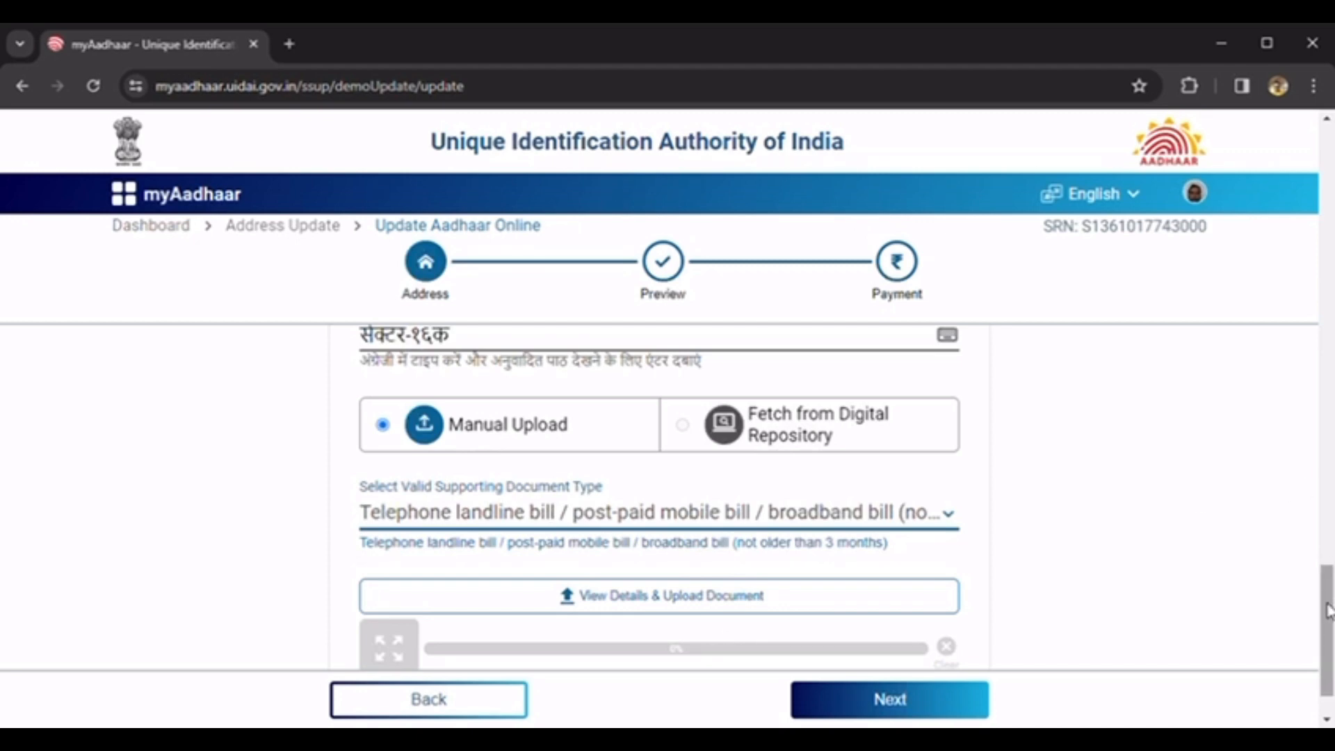
{"action": "scroll", "coordinate": [1328, 610], "scroll_direction": "down", "scroll_amount": 1}
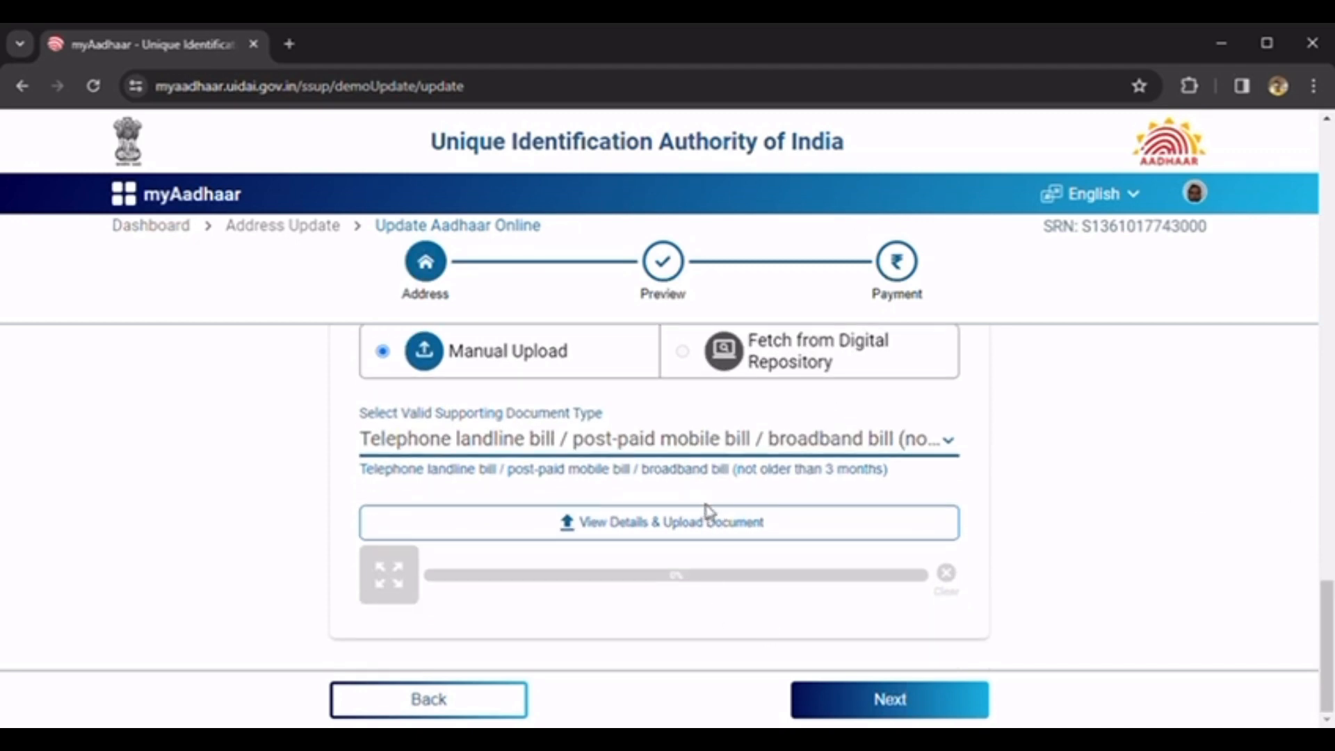
{"action": "left_click", "coordinate": [673, 531]}
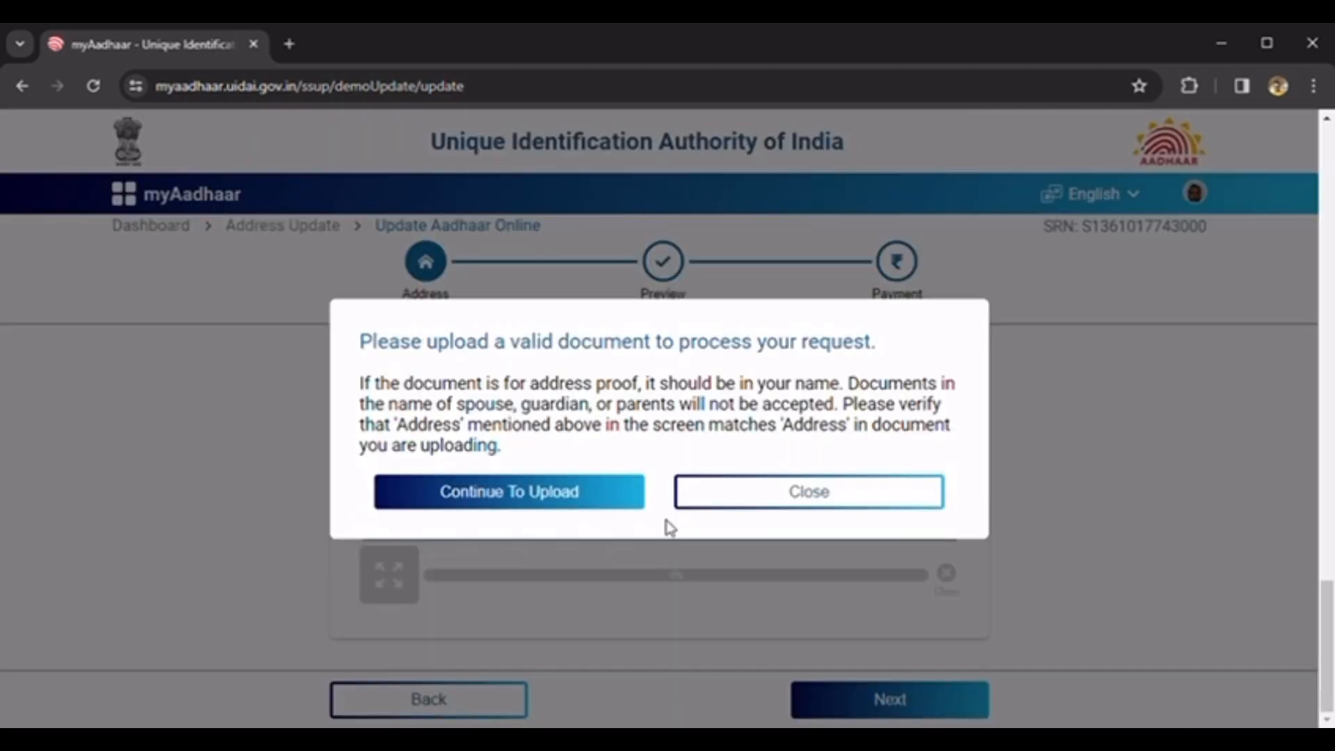
{"action": "left_click", "coordinate": [610, 500]}
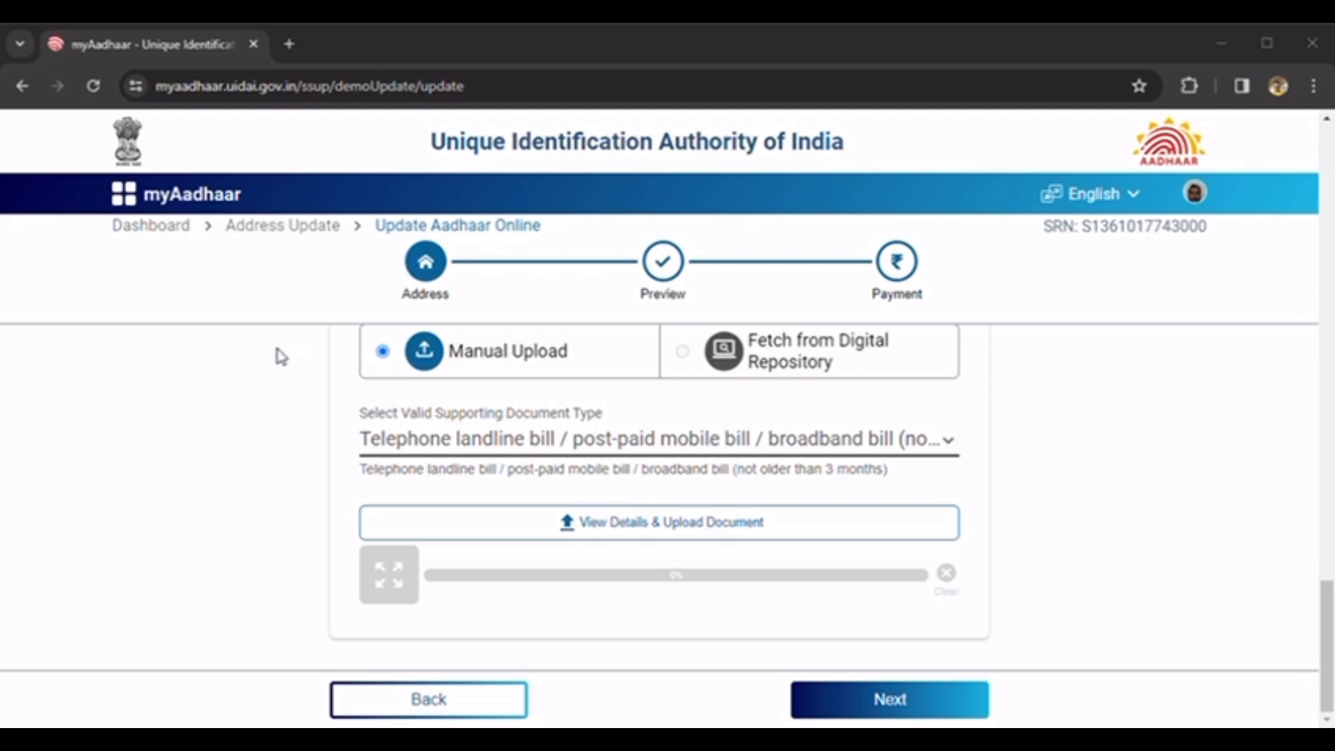
- Upload the telephone bill file as address proof and continue once it reaches 100%
{"action": "left_click", "coordinate": [524, 467]}
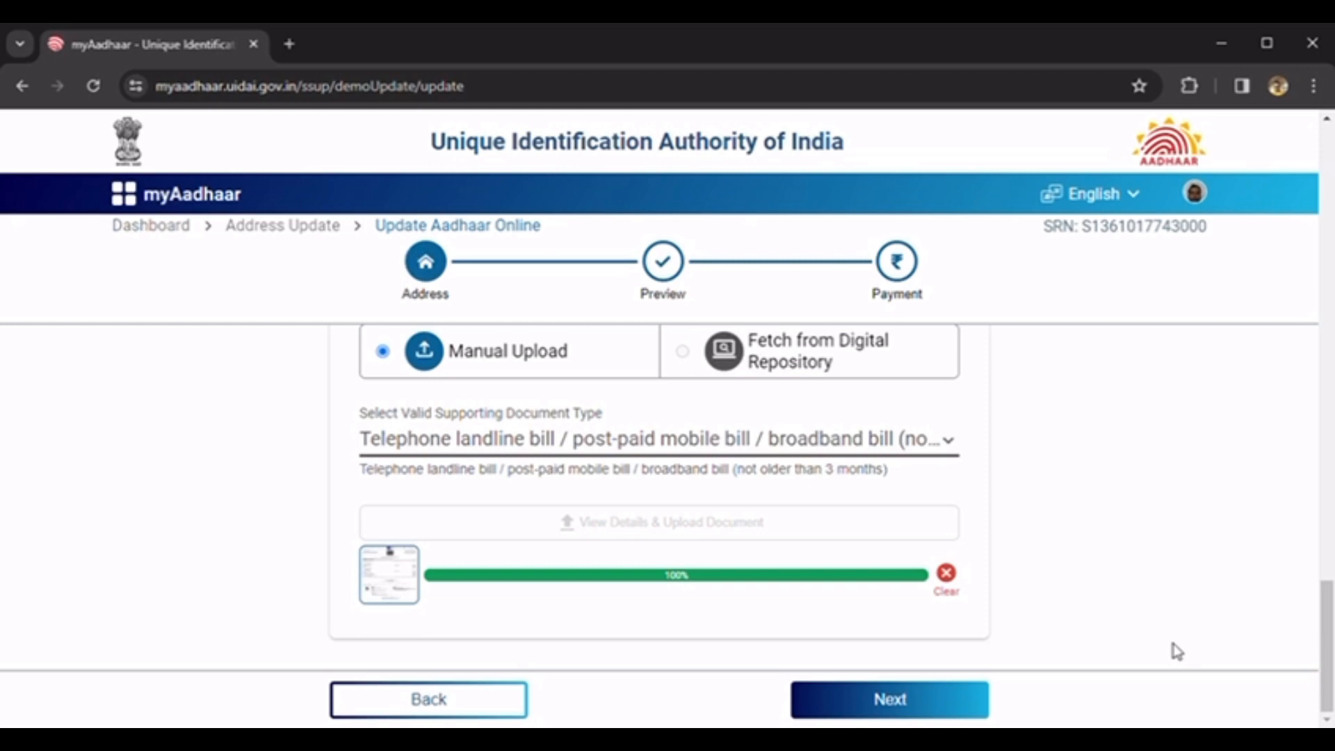
{"action": "left_click", "coordinate": [931, 709]}
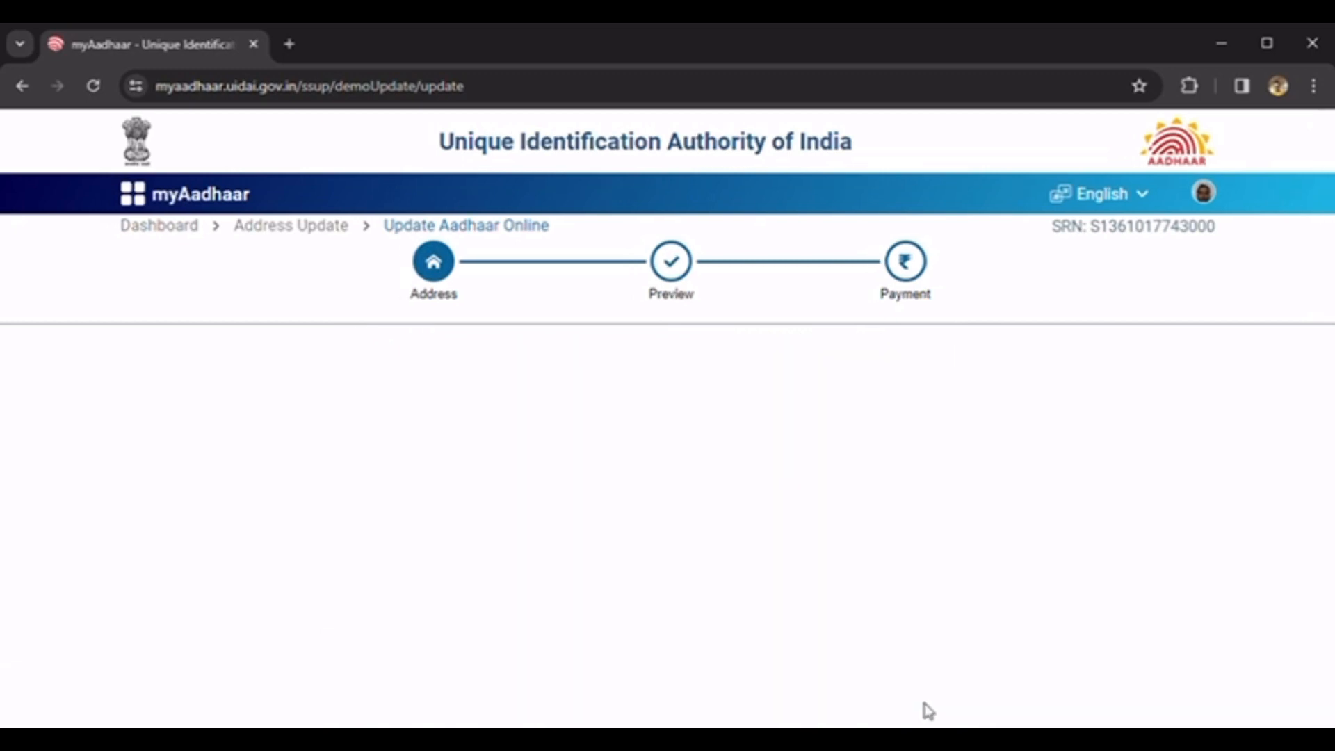